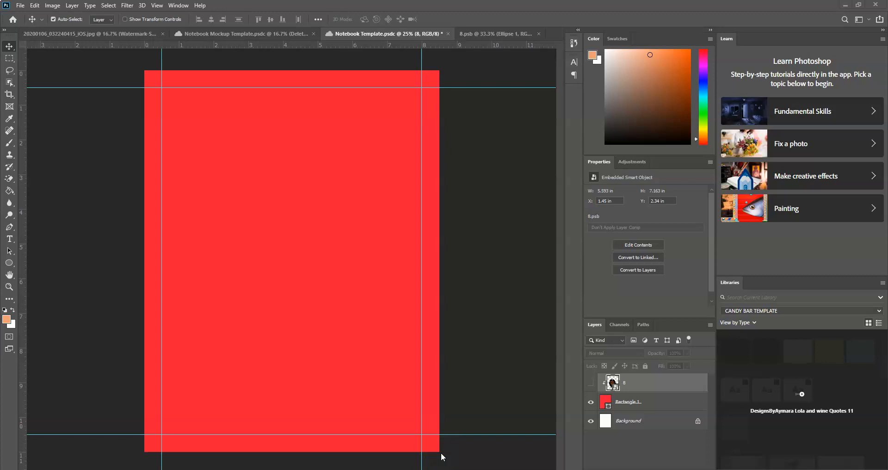
- Add the vertical text "CUT HERE" at 72 pt along the page's right margin, centred vertically beside the guide
click(376, 276)
click(10, 239)
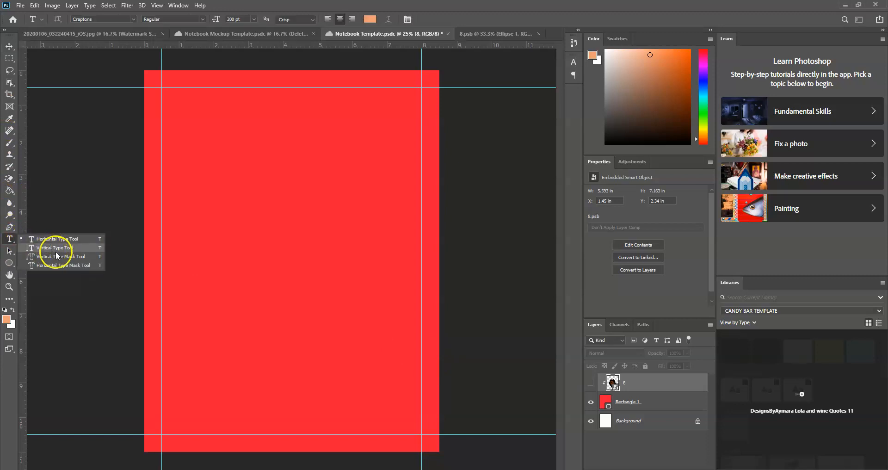
click(56, 248)
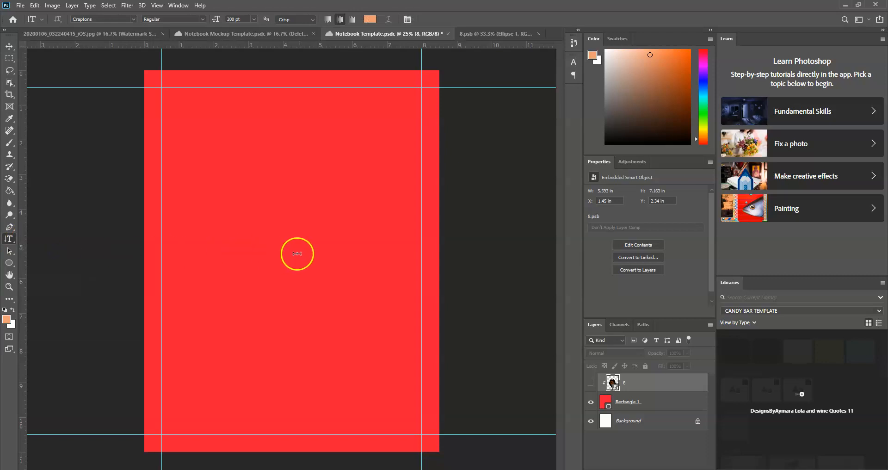
click(426, 131)
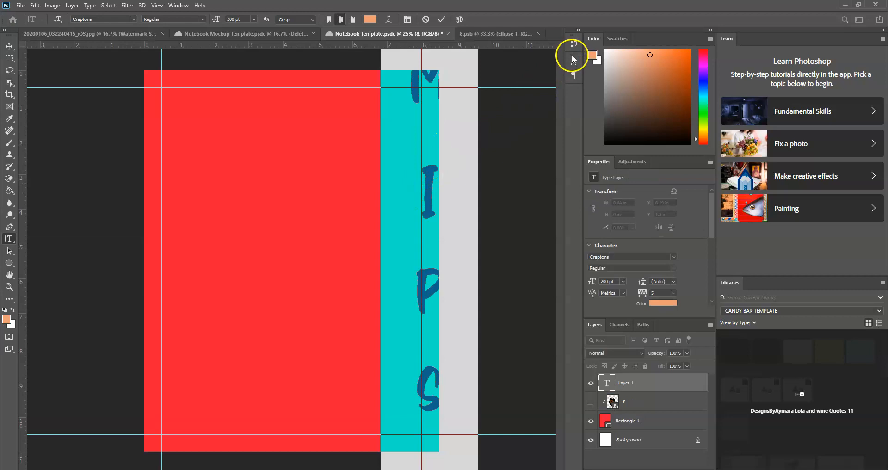
click(407, 19)
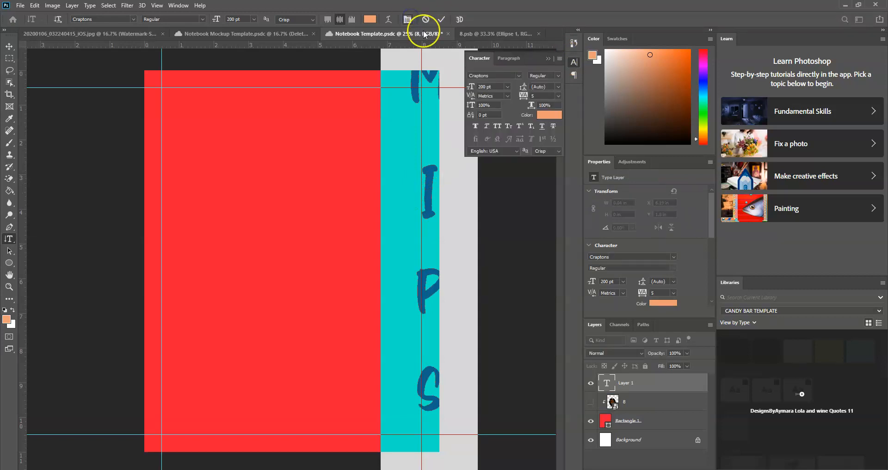
click(507, 87)
click(506, 204)
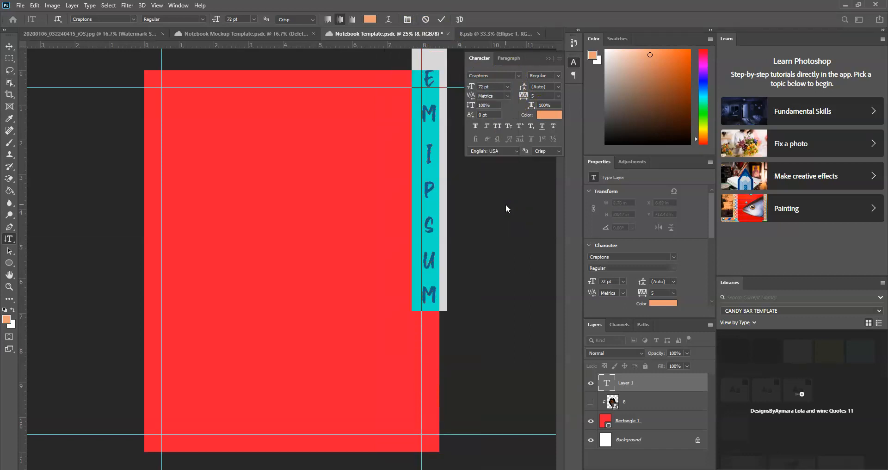
text(CUT)
text( HERE)
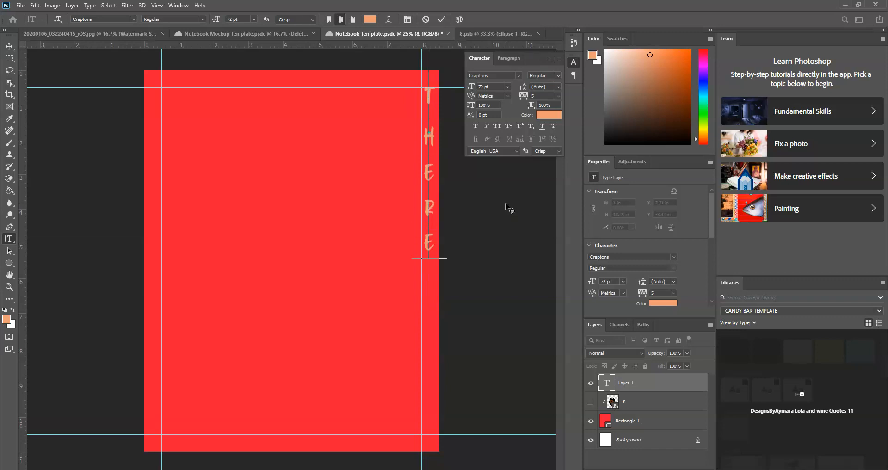
drag(450, 223, 452, 354)
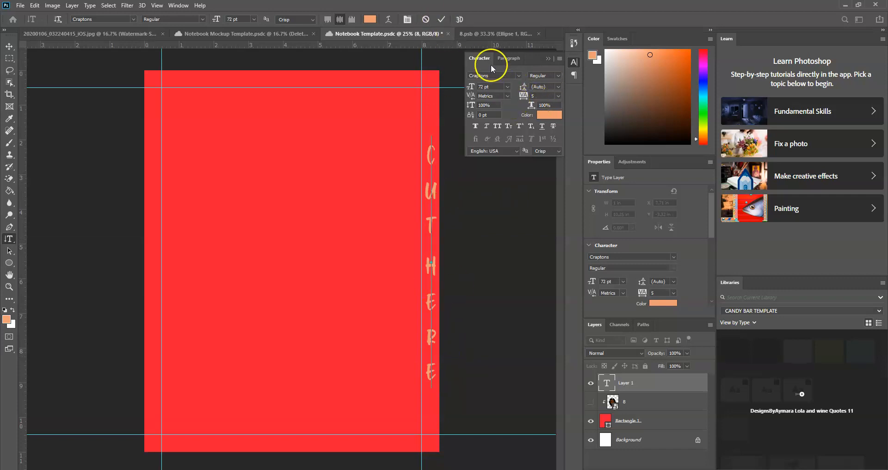
click(442, 19)
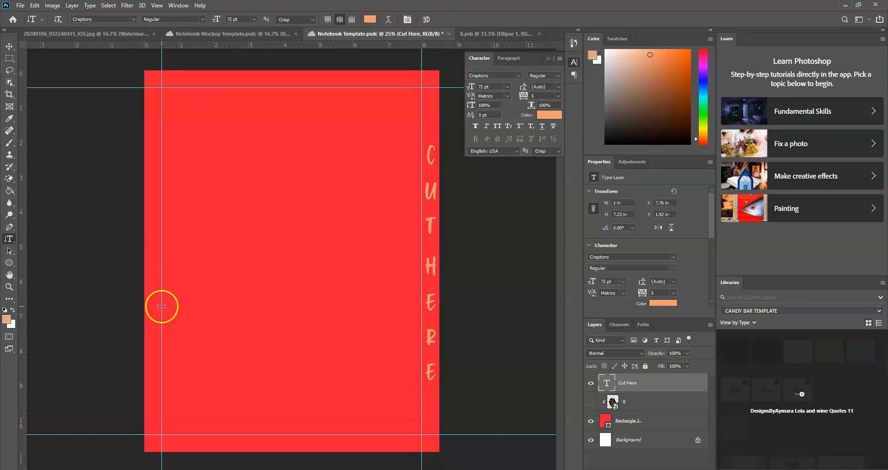
- Add the vertical text "PUNCH HOLES HERE" along the page's left margin and shift it down the page
click(155, 124)
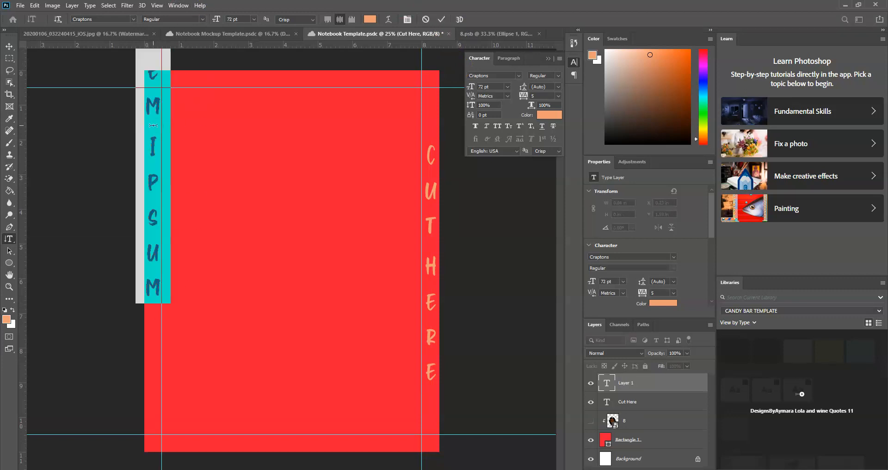
text(PUNCH)
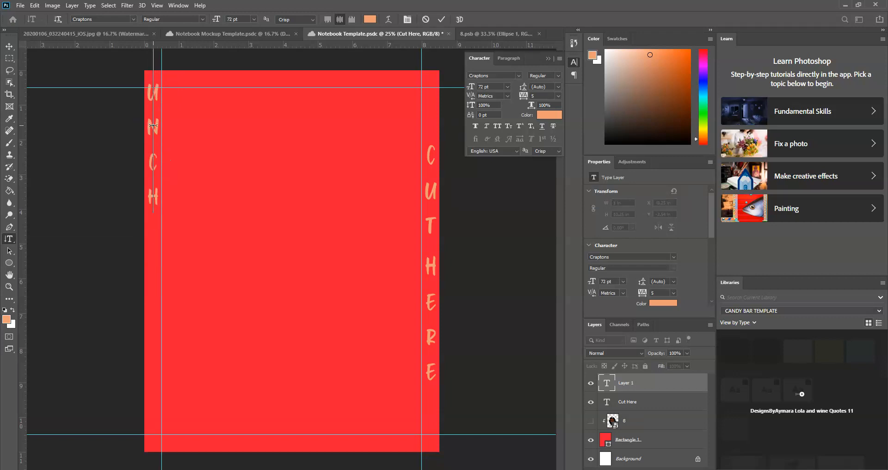
text( HOL)
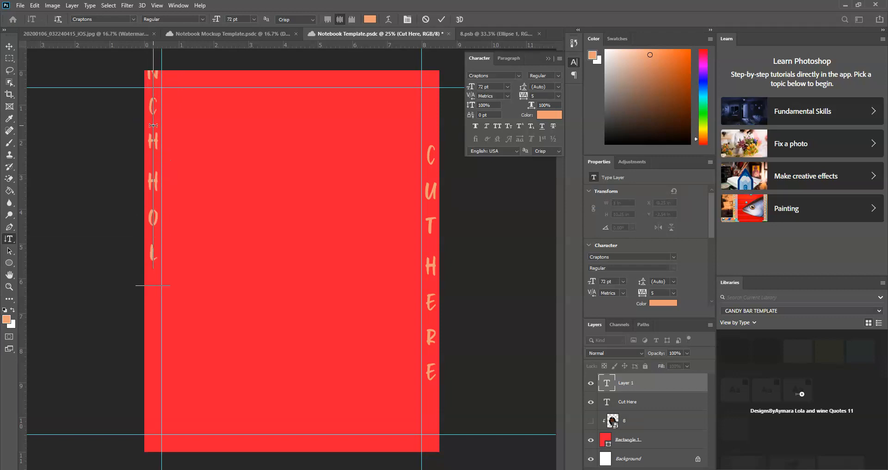
text(ES HDRE)
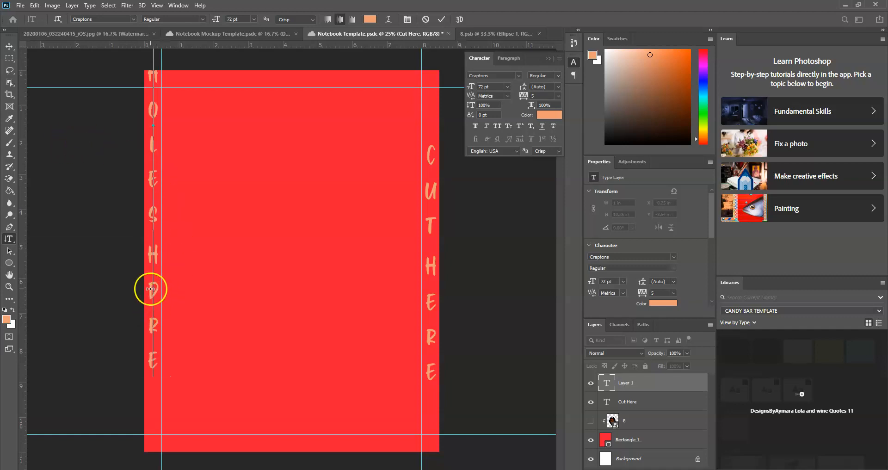
key(BackSpace)
key(BackSpace)
key(BackSpace)
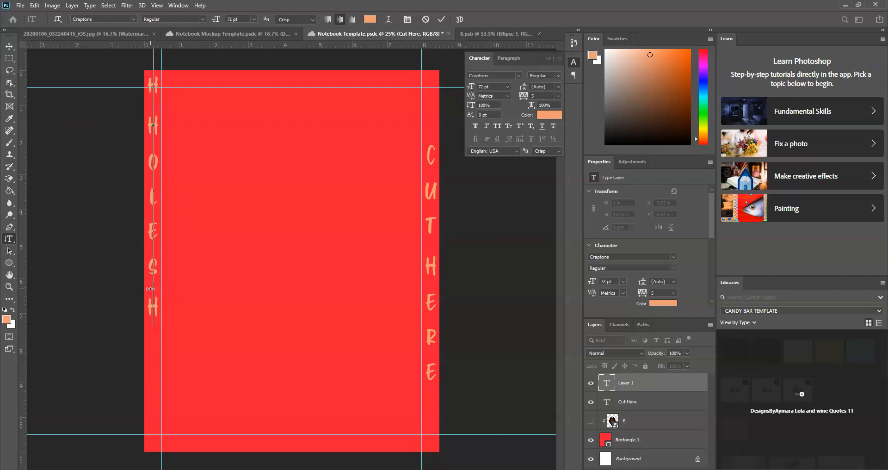
text(ERE)
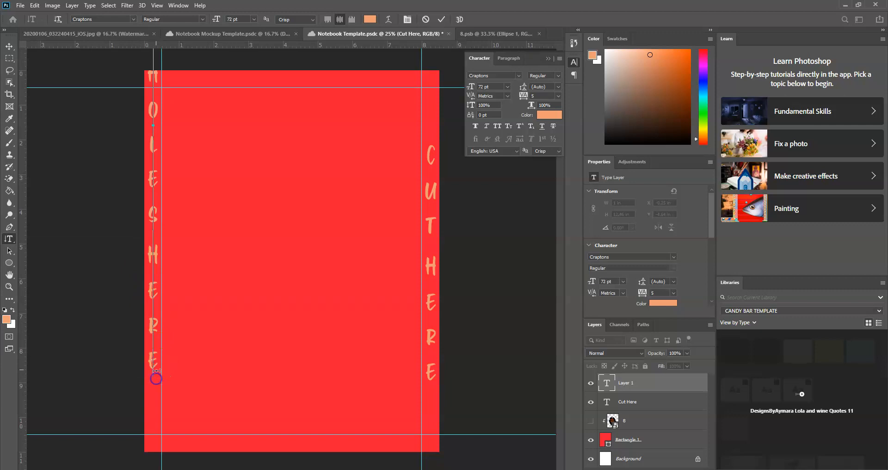
click(171, 268)
drag(199, 275, 197, 289)
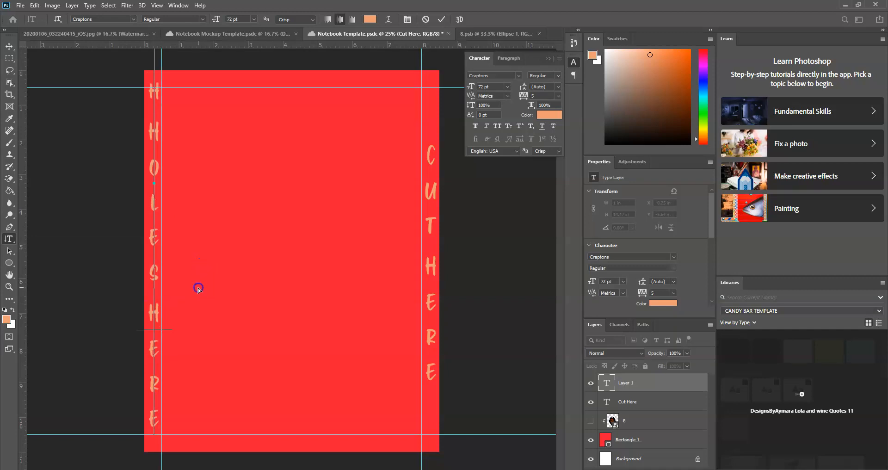
- Select the visible part of the PUNCH HOLES HERE text and reduce its font size to 48 pt
click(153, 198)
click(509, 86)
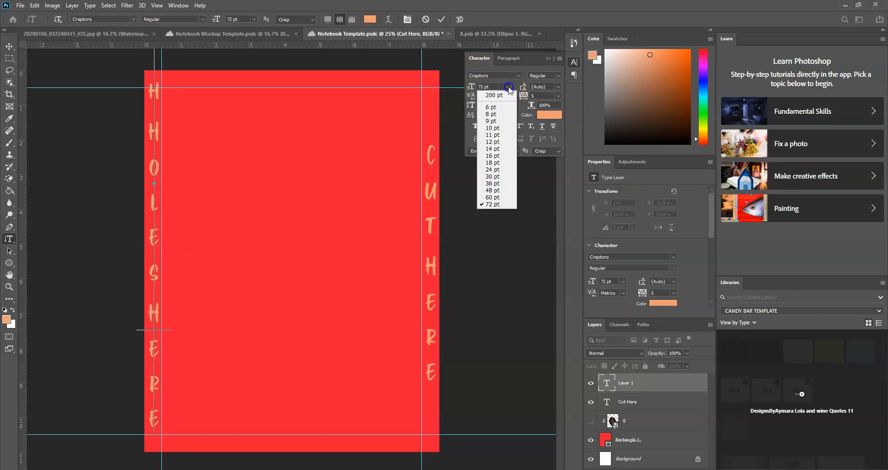
click(490, 197)
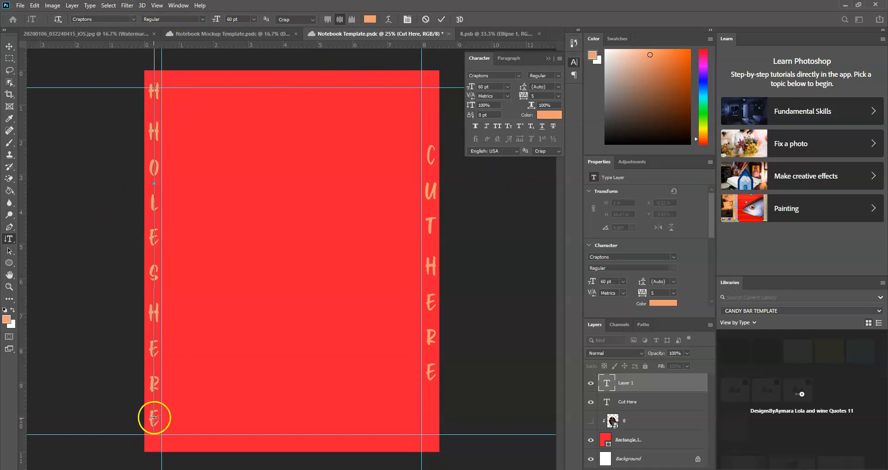
drag(154, 430, 141, 48)
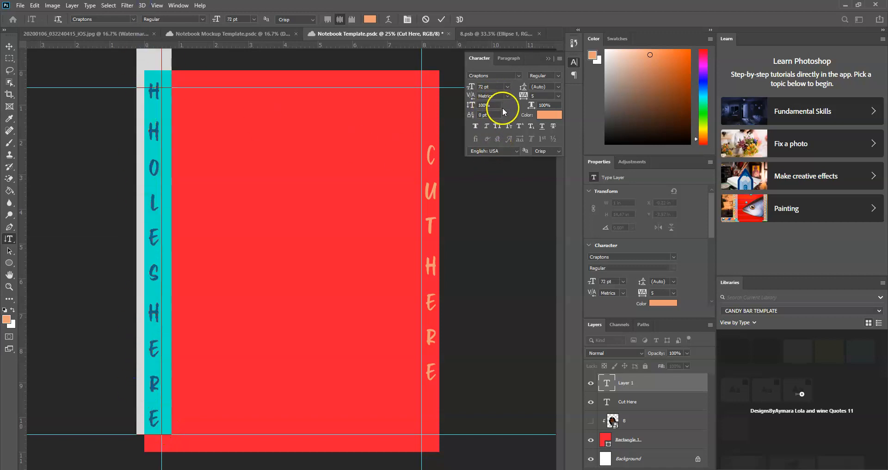
click(507, 89)
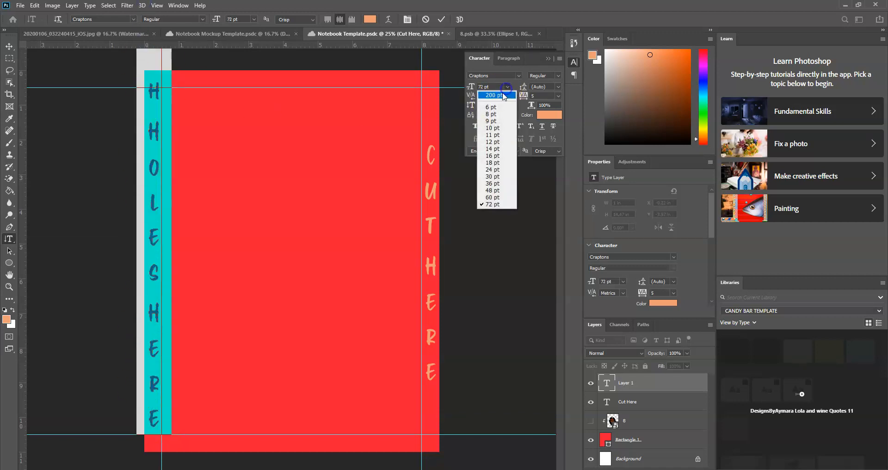
click(489, 198)
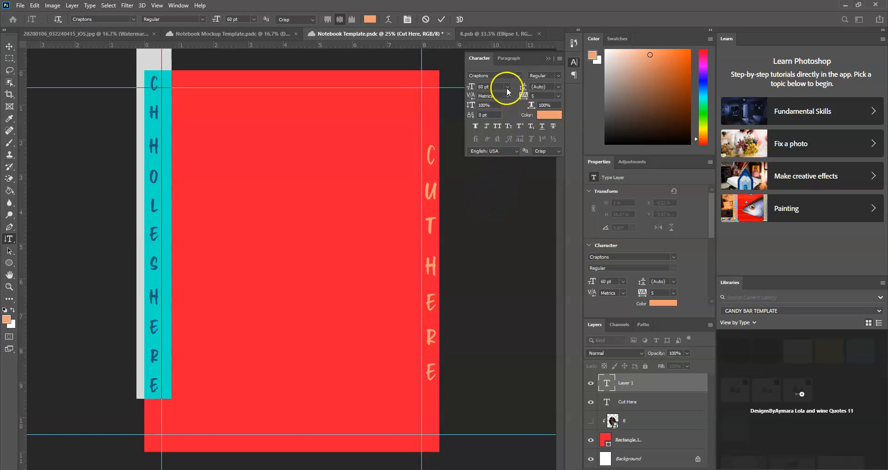
click(506, 87)
click(489, 191)
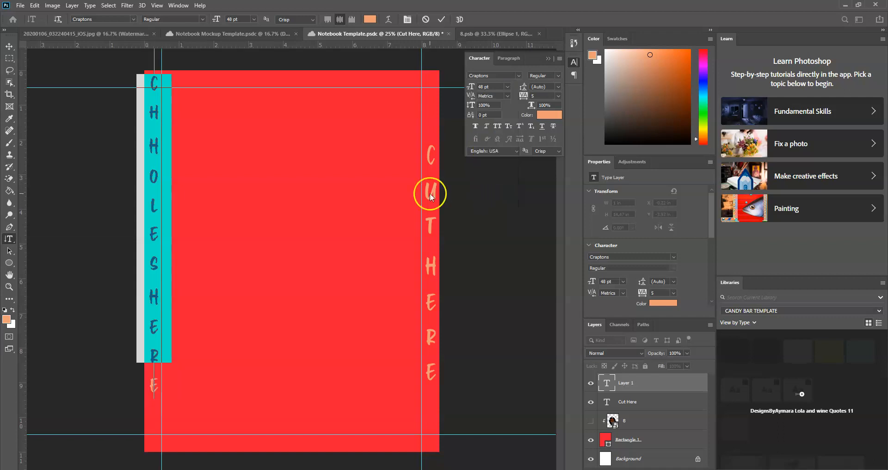
- Move the PUNCH HOLES HERE text down and set its remaining larger first letters to 48 pt
drag(174, 171, 193, 276)
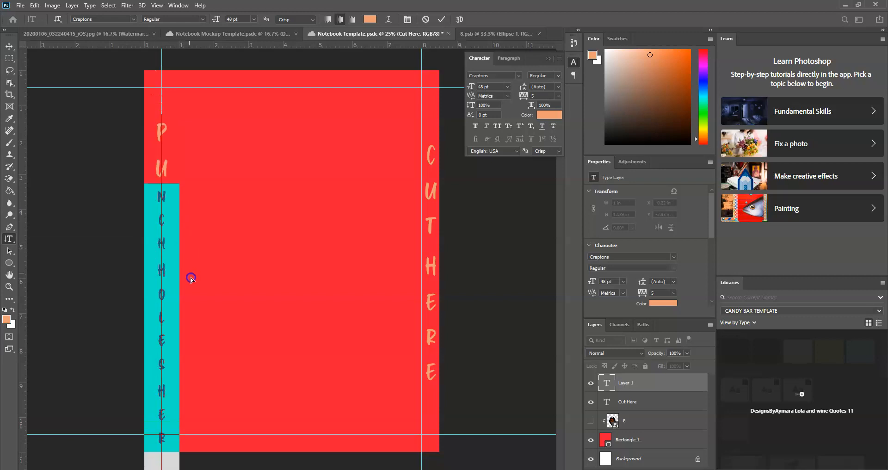
click(160, 207)
drag(159, 199, 162, 116)
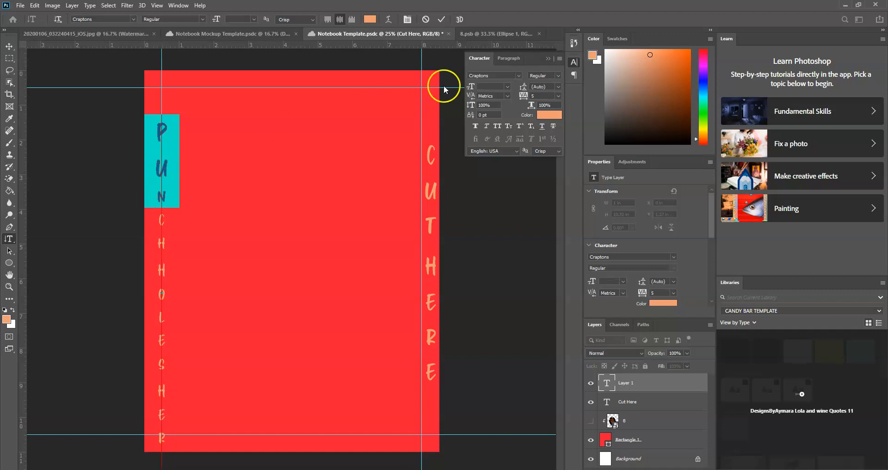
click(508, 87)
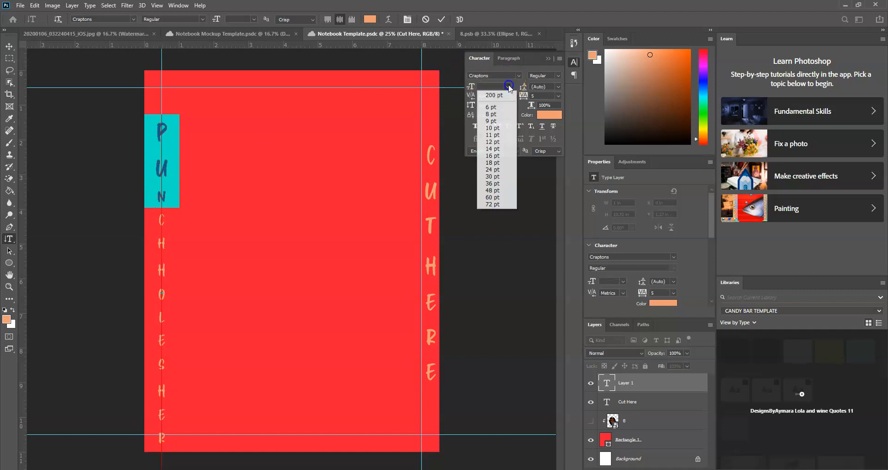
click(492, 190)
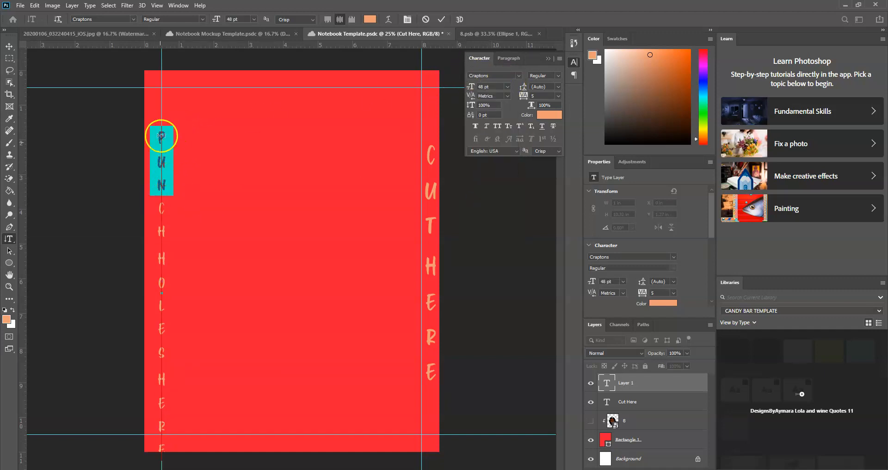
- Recolor the selected letters "PUN" light purple, #8372f0
click(549, 120)
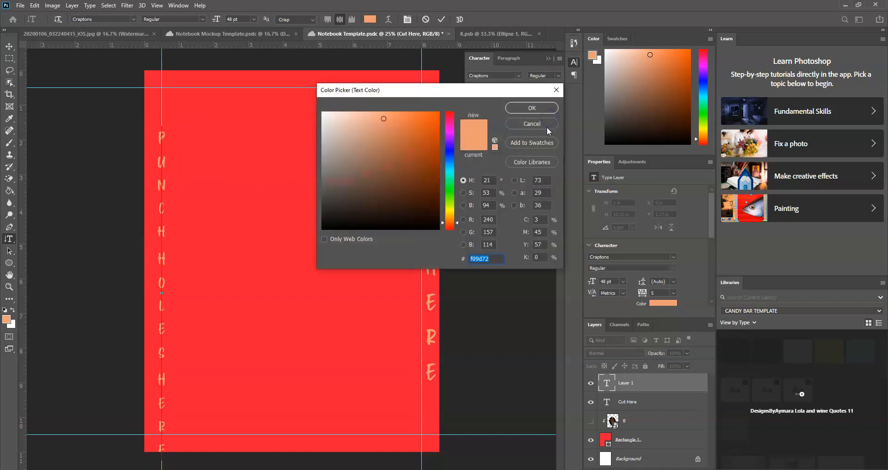
click(452, 148)
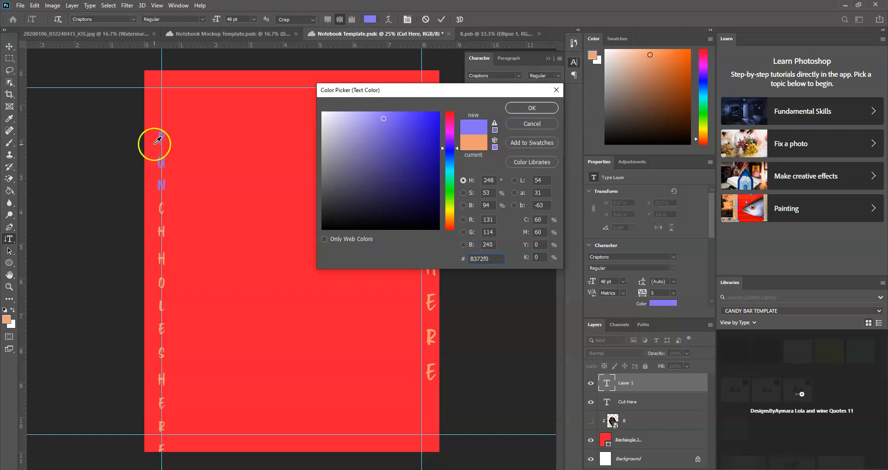
click(531, 108)
- Recolor the whole PUNCH HOLES HERE text blue, #3111f9, and position it inside the left margin above the lower guide
drag(155, 123, 193, 440)
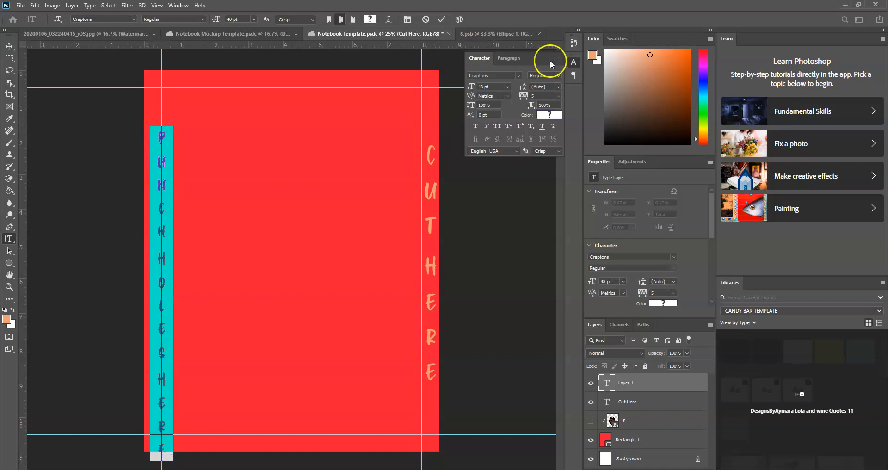
click(548, 115)
click(431, 114)
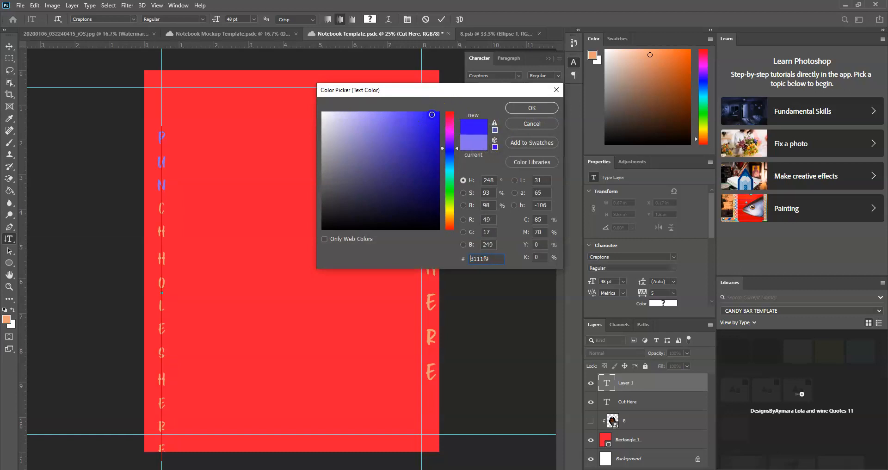
click(534, 104)
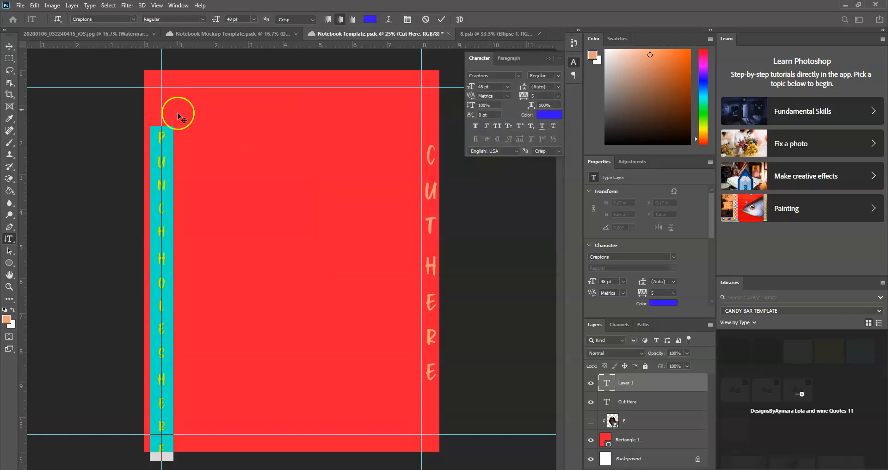
drag(153, 104, 146, 81)
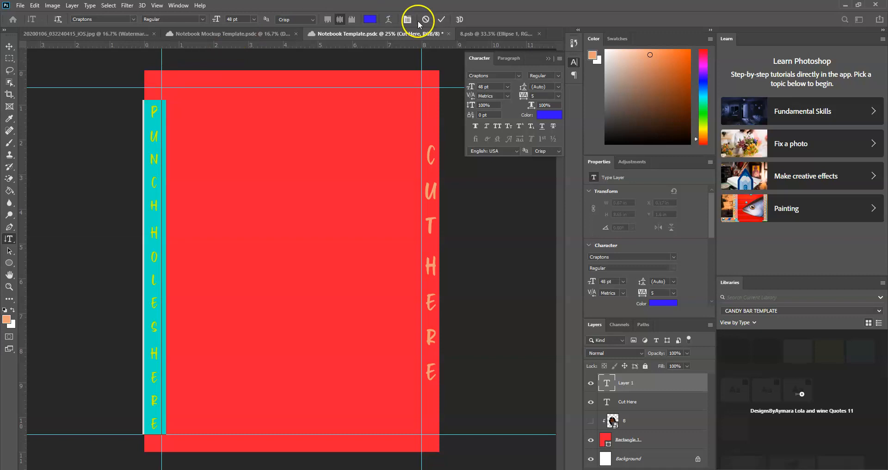
click(443, 19)
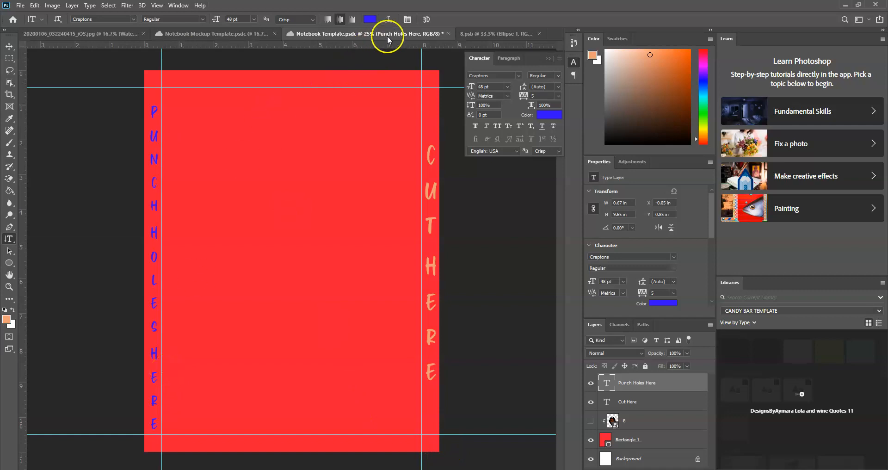
- Add a Pattern Overlay with the silver glitter pattern to the red rectangle layer
click(8, 45)
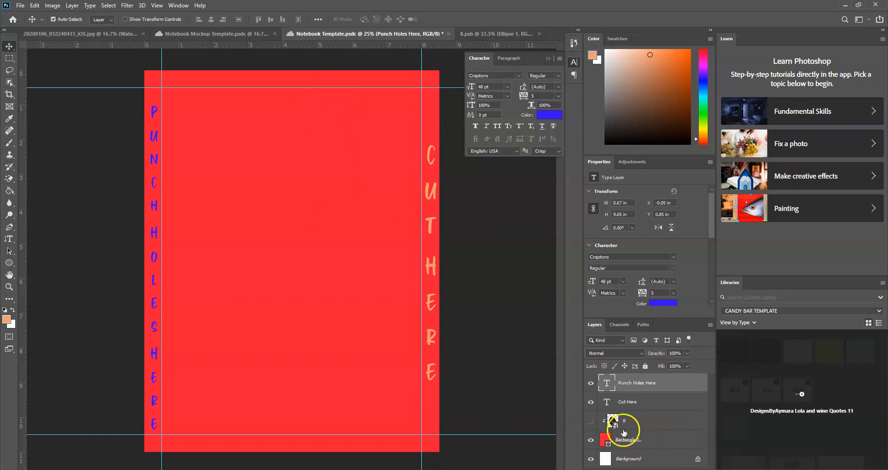
click(659, 442)
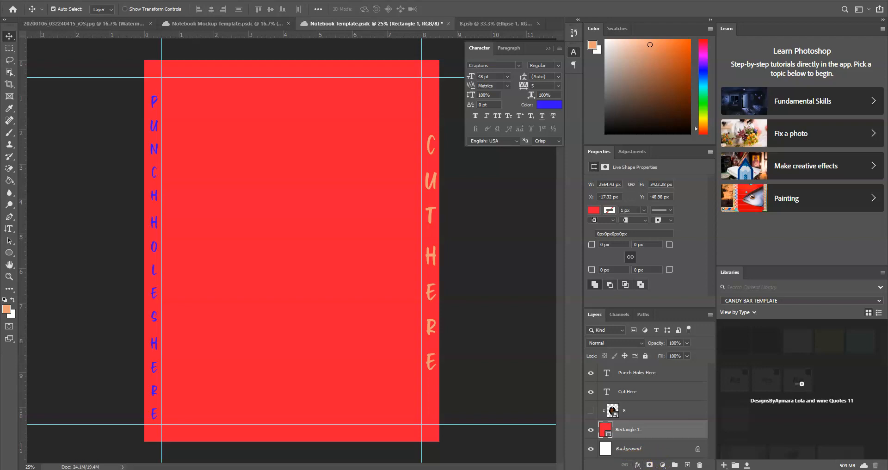
click(637, 464)
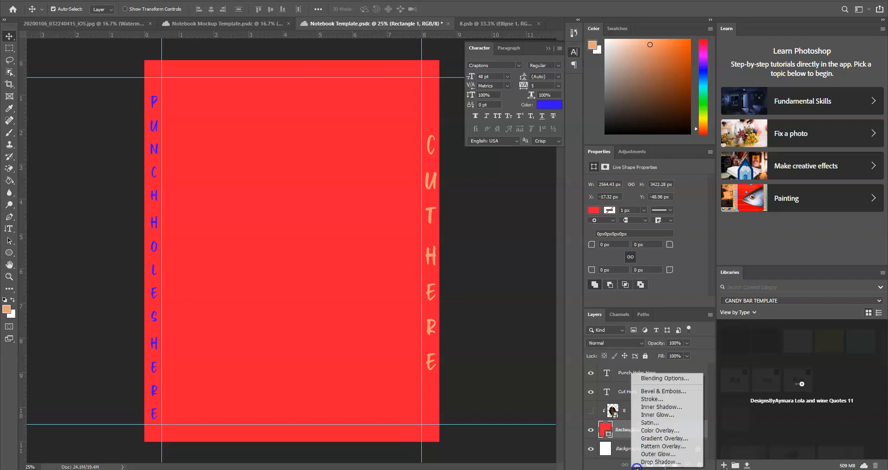
click(669, 446)
mouse_move(578, 469)
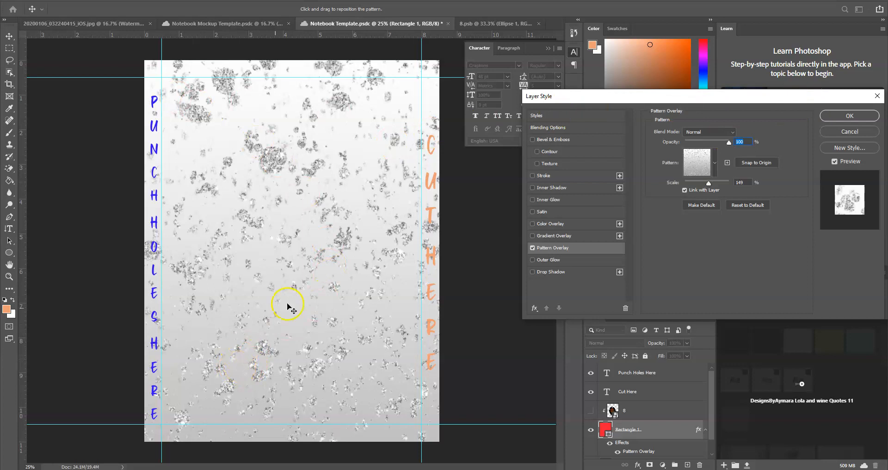
click(852, 117)
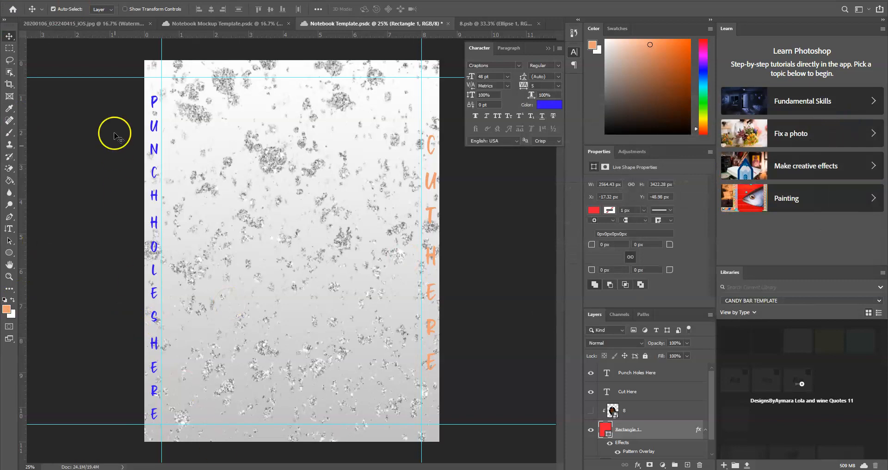
- Switch to File Explorer and open folder 3 inside the Girl Boss Papers folder
key(alt+Tab)
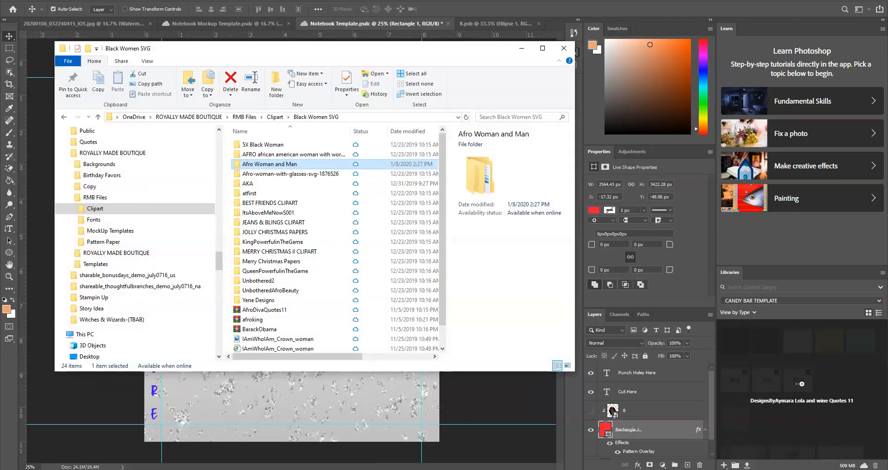
key(alt+Tab)
right_click(261, 469)
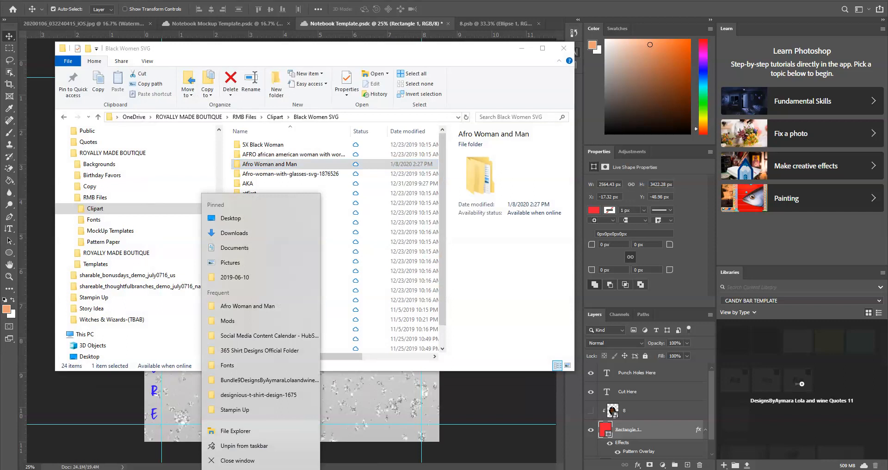
click(261, 469)
click(261, 469)
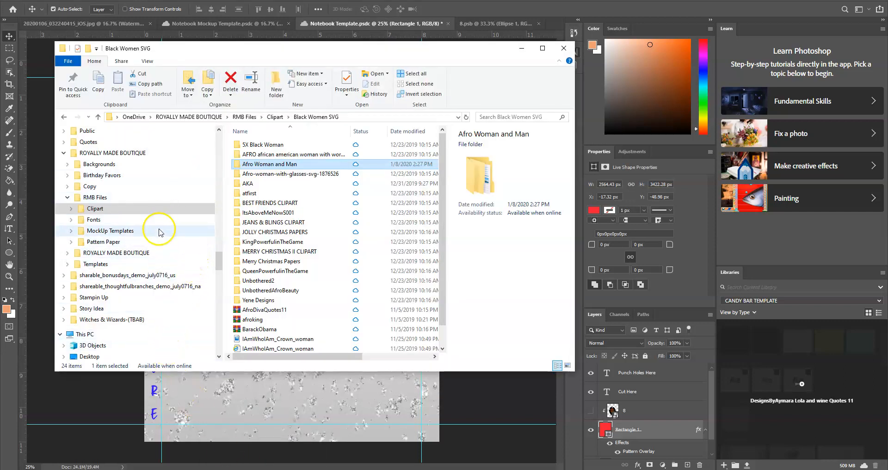
scroll(210, 286, down, 4)
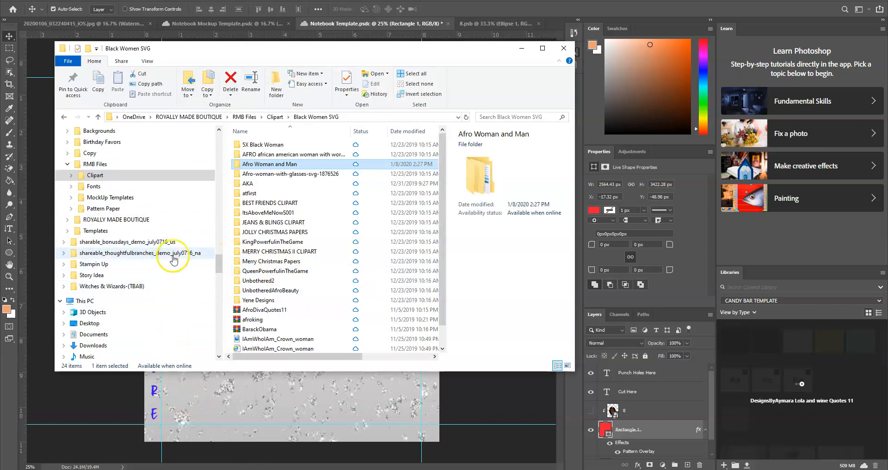
scroll(214, 287, down, 8)
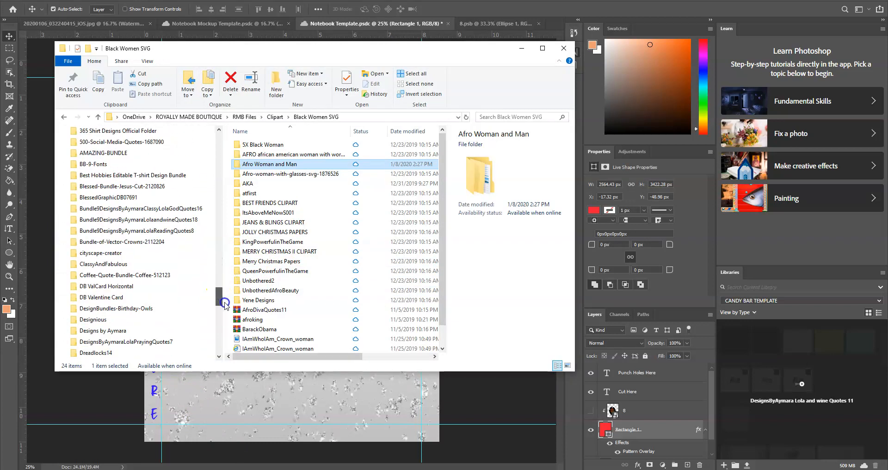
scroll(120, 291, down, 1)
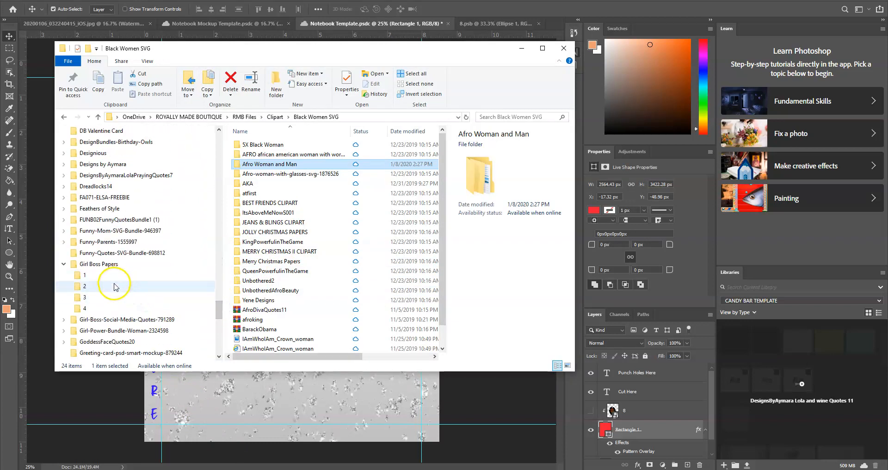
click(118, 308)
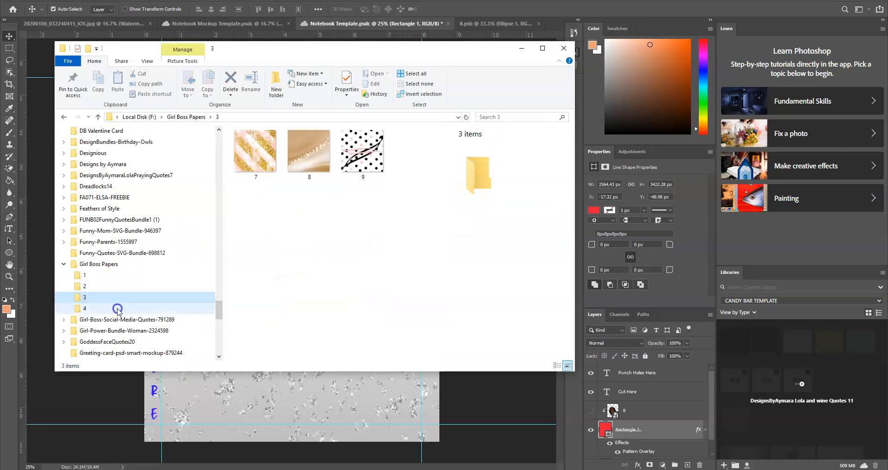
click(117, 297)
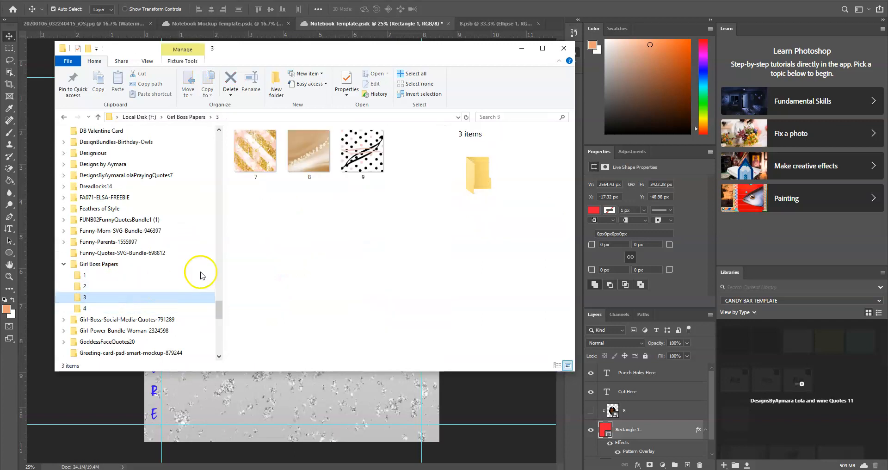
- Preview the tan floral image 8 and copy the path of its folder
click(317, 160)
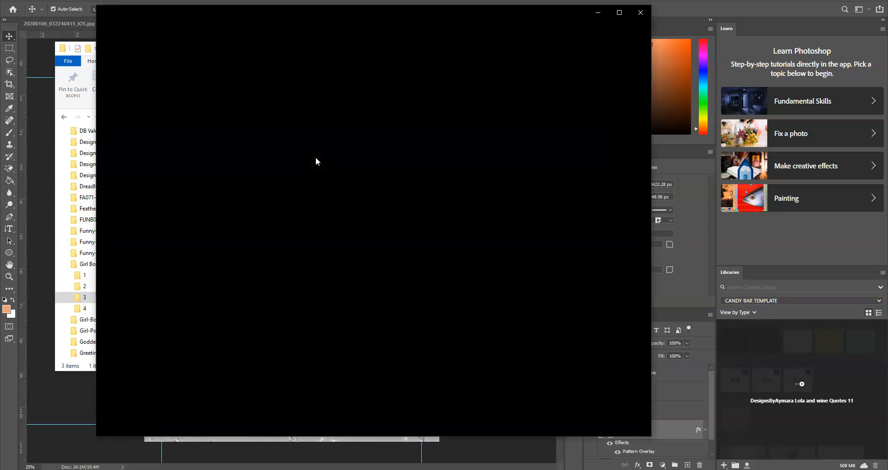
click(640, 12)
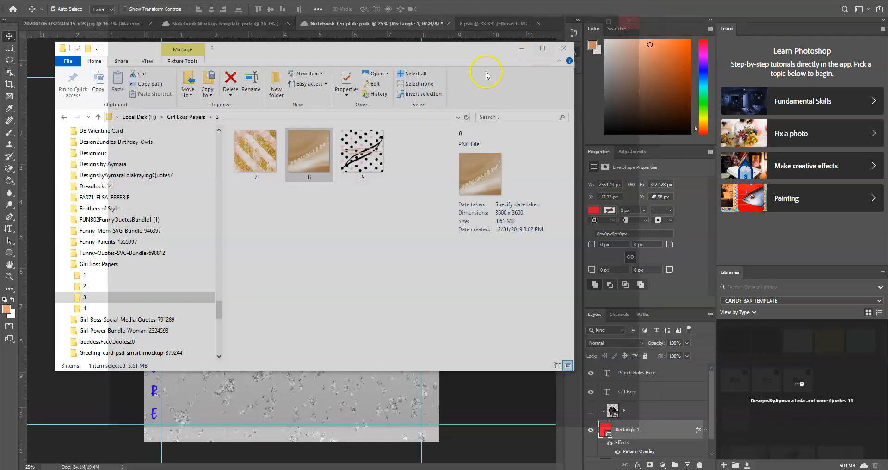
click(244, 117)
key(ctrl+c)
right_click(244, 118)
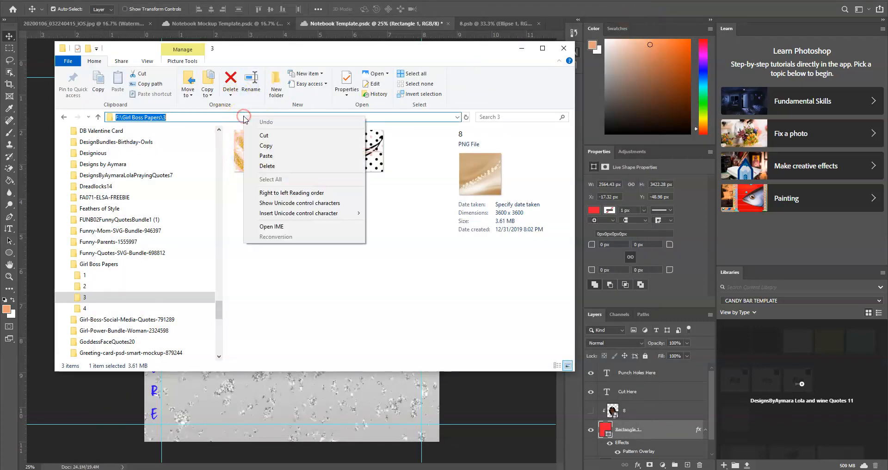
click(273, 145)
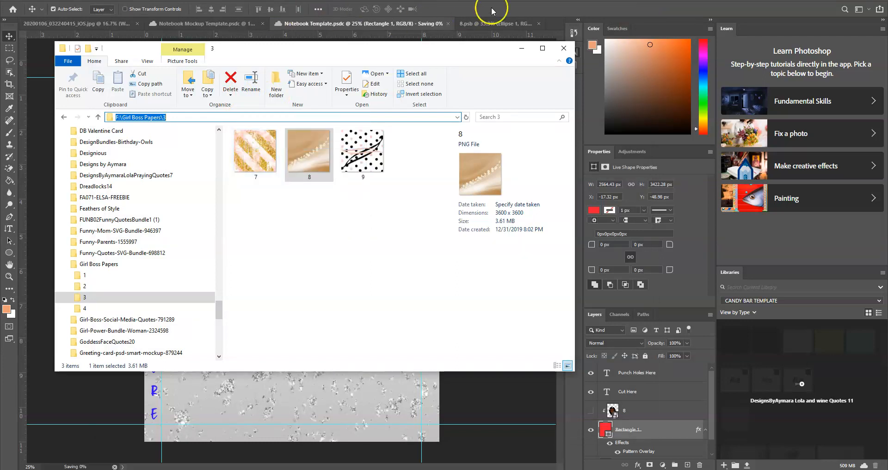
- Return to Photoshop and open the image 8 from the copied folder path F:\Girl Boss Papers\3
click(540, 10)
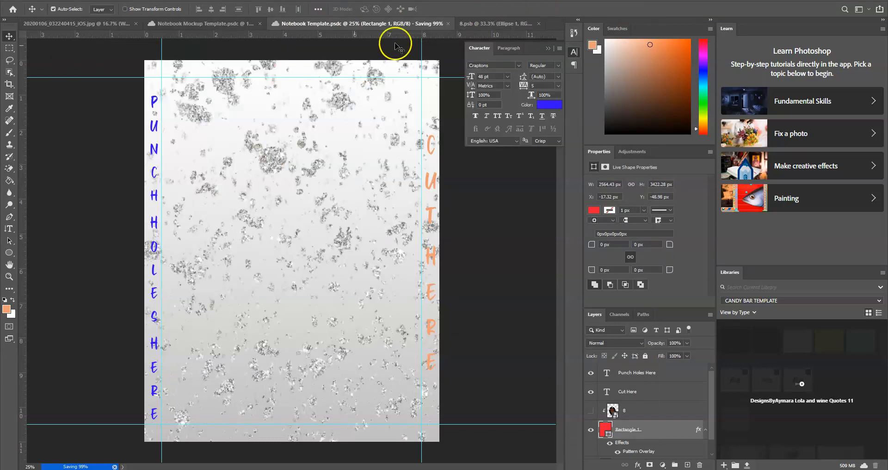
click(20, 0)
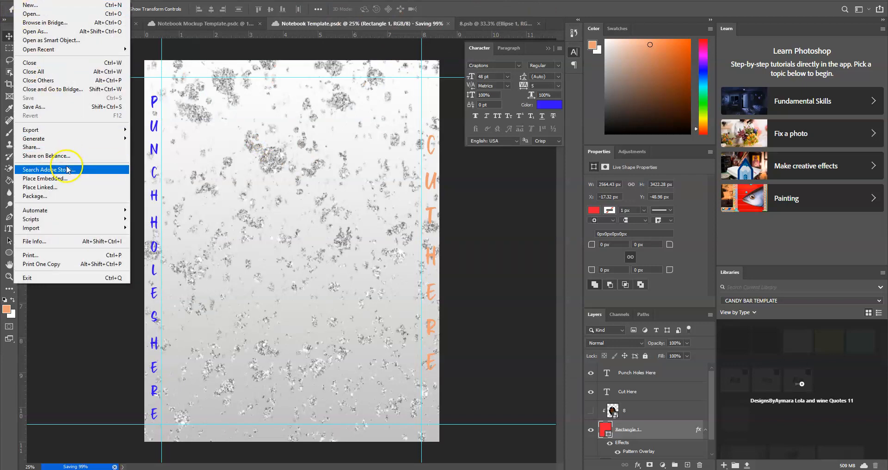
click(46, 14)
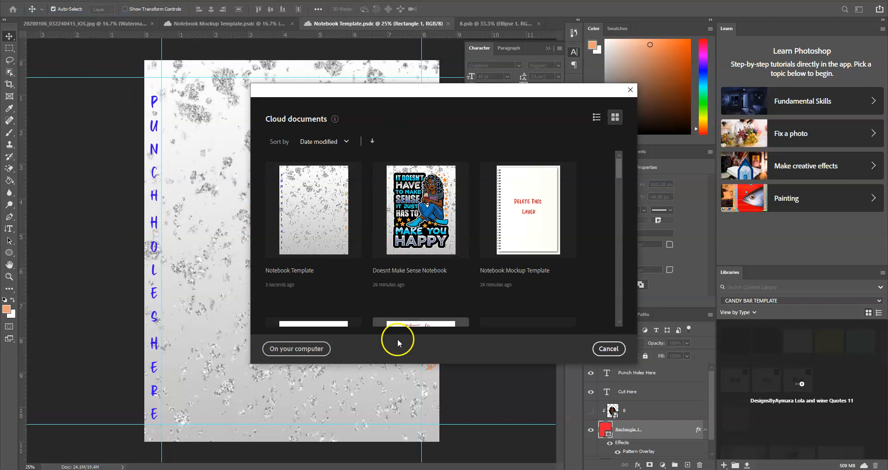
click(265, 350)
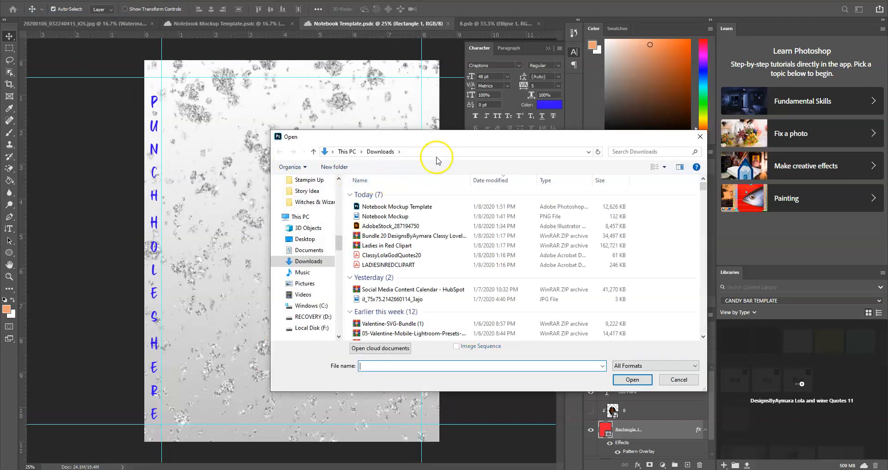
right_click(431, 150)
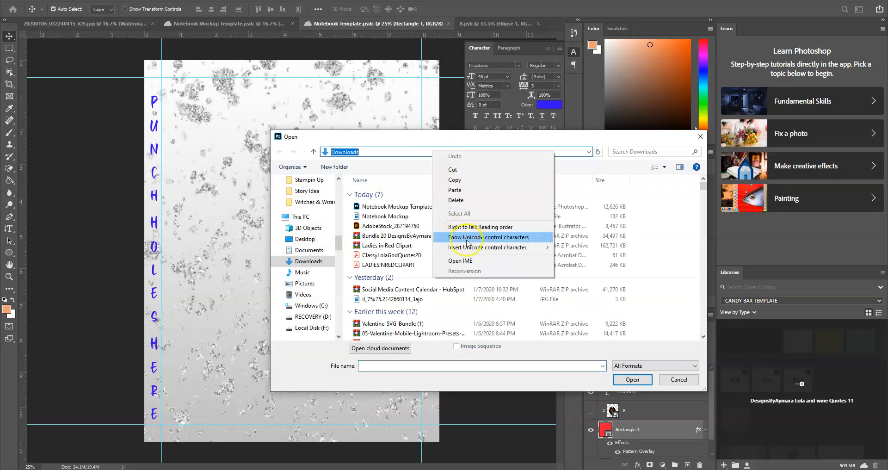
click(470, 190)
key(Return)
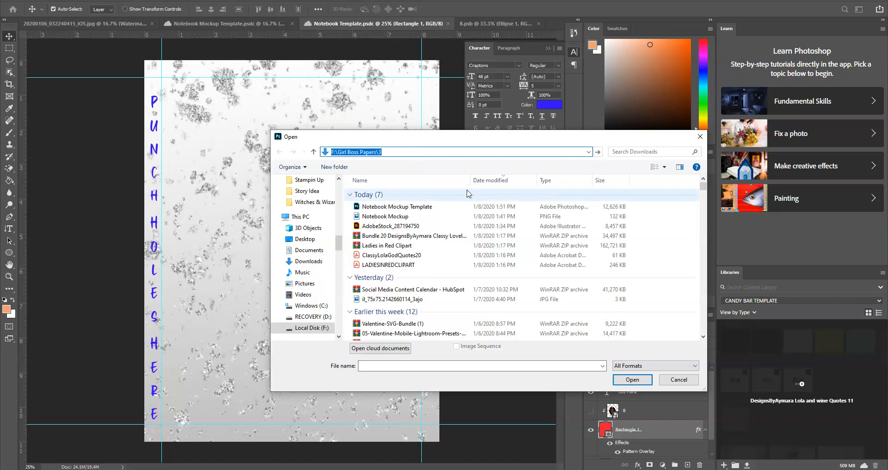
click(425, 215)
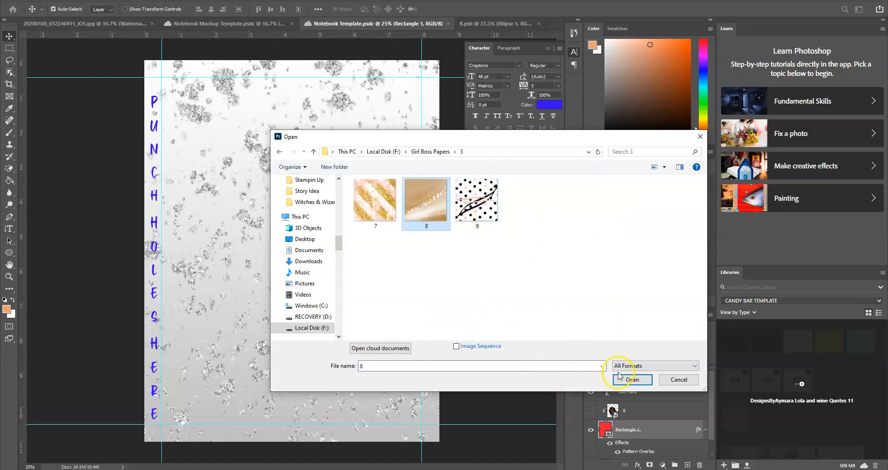
click(636, 381)
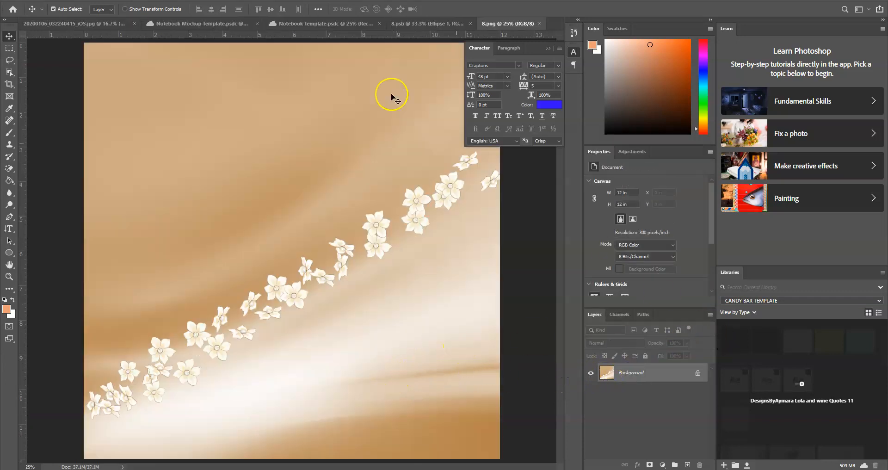
- Define the whole tan floral image as a pattern named 8.png
click(34, 0)
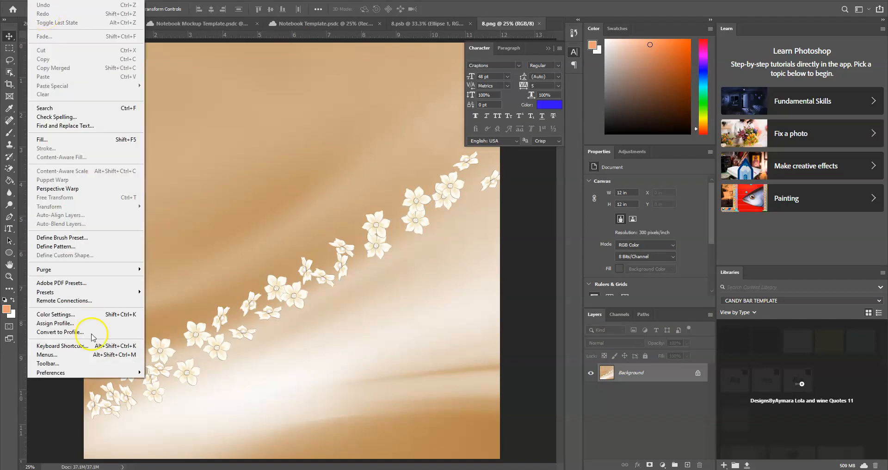
click(60, 246)
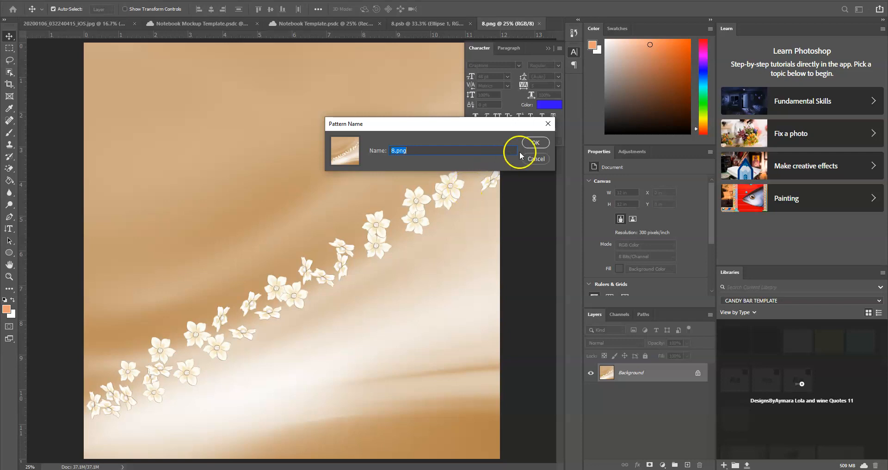
click(535, 142)
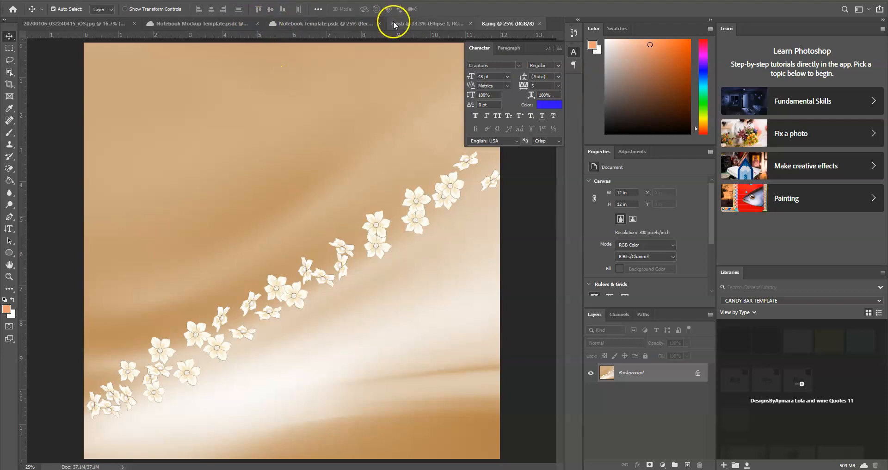
- In the Notebook Template document, change the rectangle's Pattern Overlay to the new tan floral pattern
click(352, 25)
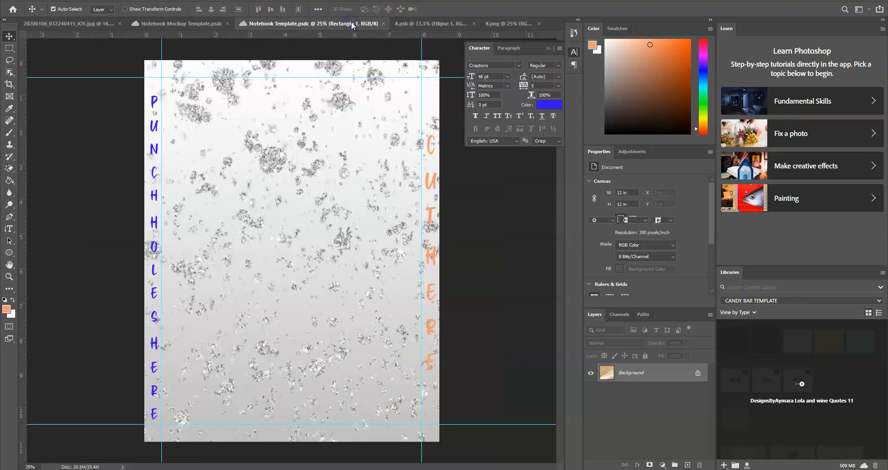
click(424, 25)
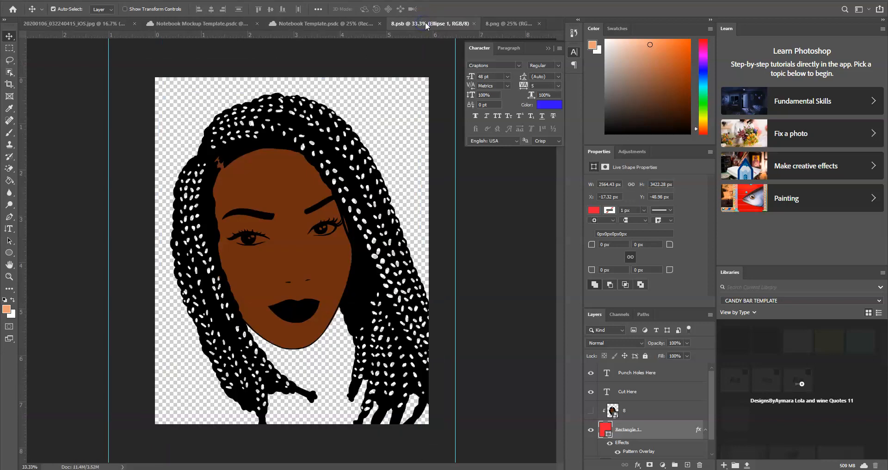
click(335, 24)
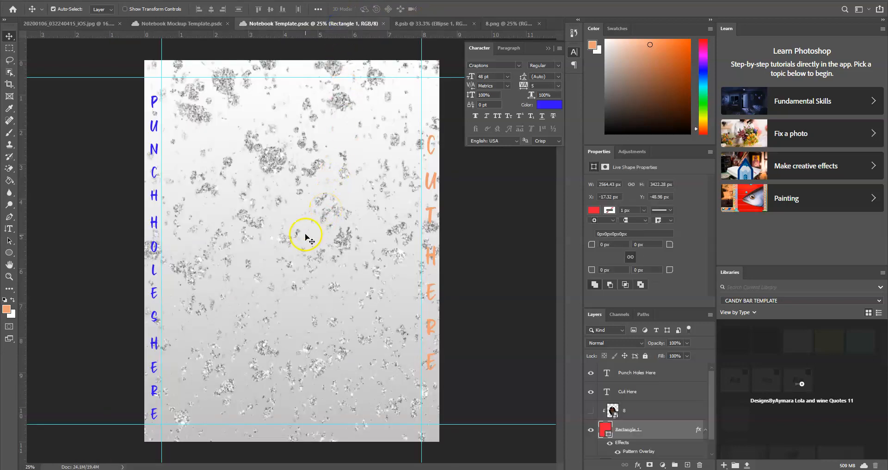
click(675, 427)
double_click(635, 451)
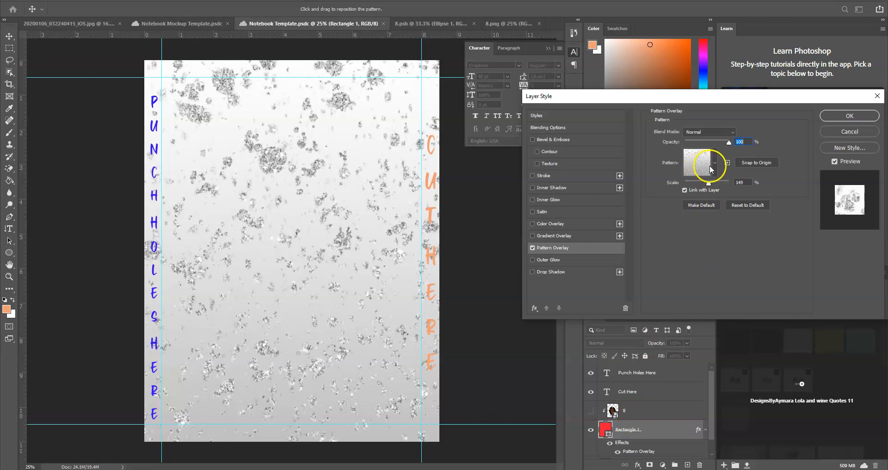
click(712, 166)
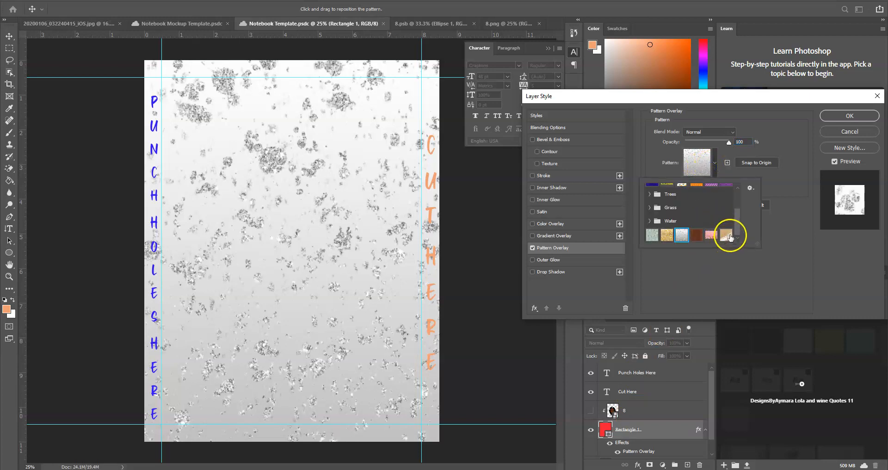
click(729, 236)
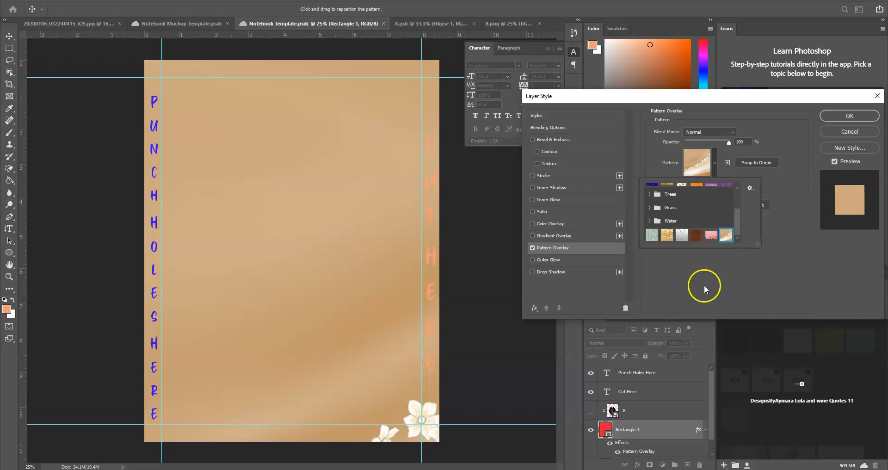
click(795, 262)
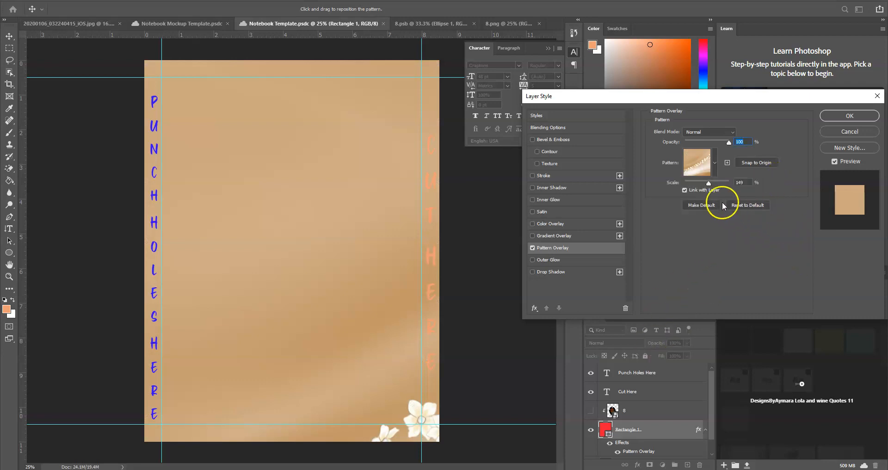
- Scale the rectangle's floral Pattern Overlay to 97% and shift the pattern slightly down within the page, then accept the layer style
click(709, 182)
mouse_move(709, 182)
mouse_down()
mouse_move(698, 182)
mouse_move(706, 183)
mouse_up()
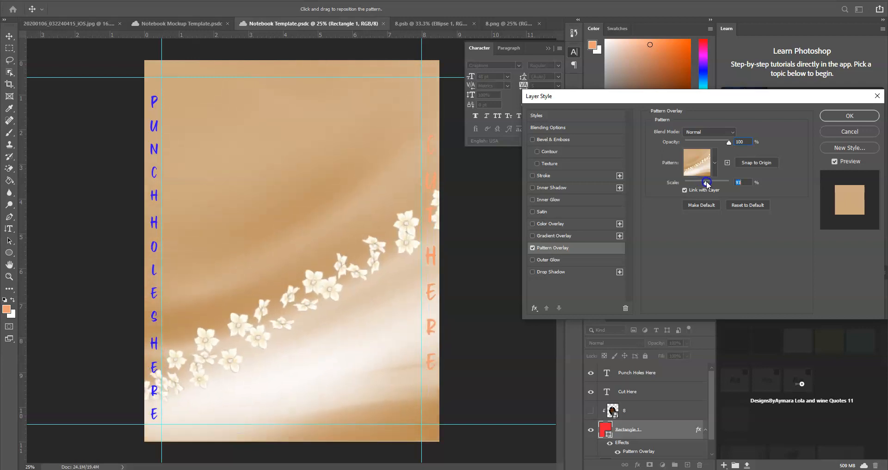
mouse_move(307, 180)
mouse_down()
mouse_move(310, 220)
mouse_move(311, 188)
mouse_move(350, 186)
mouse_move(313, 187)
mouse_up()
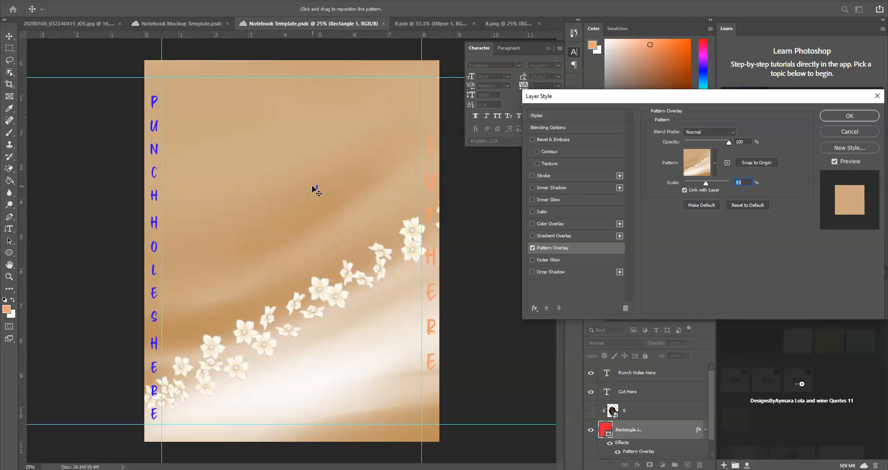
drag(706, 184, 707, 185)
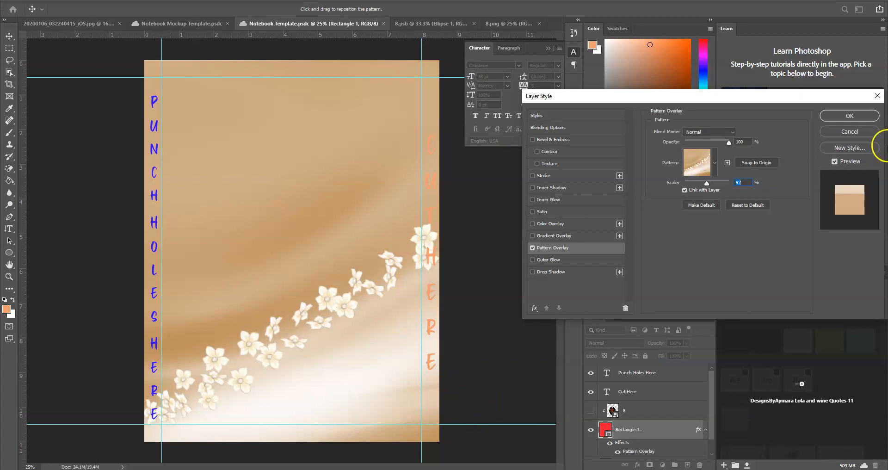
click(848, 116)
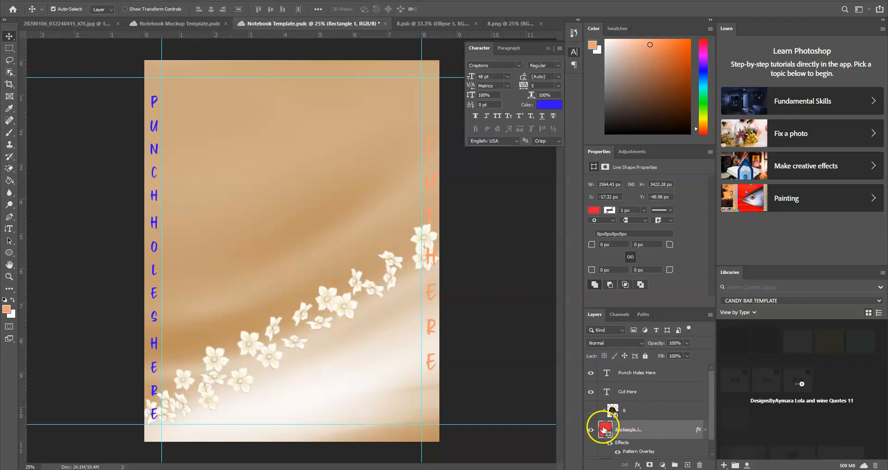
- Make the portrait layer 8 visible in the Notebook Template and check its source artwork in 8.psb
click(591, 410)
click(660, 411)
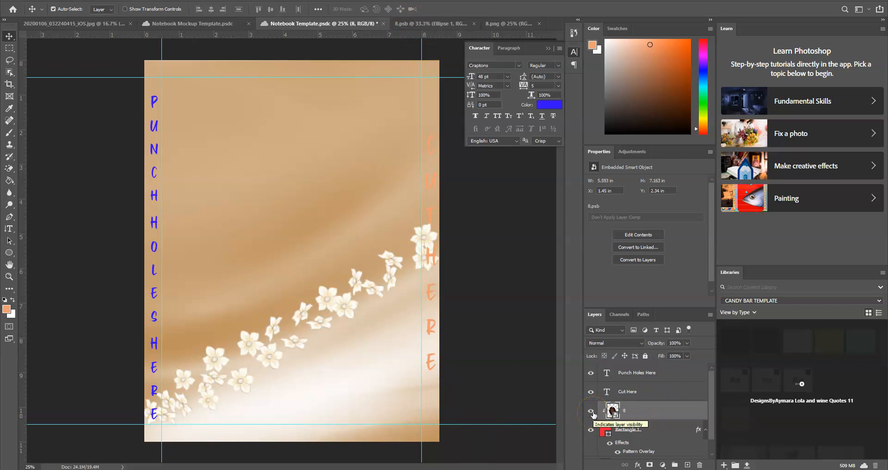
click(405, 24)
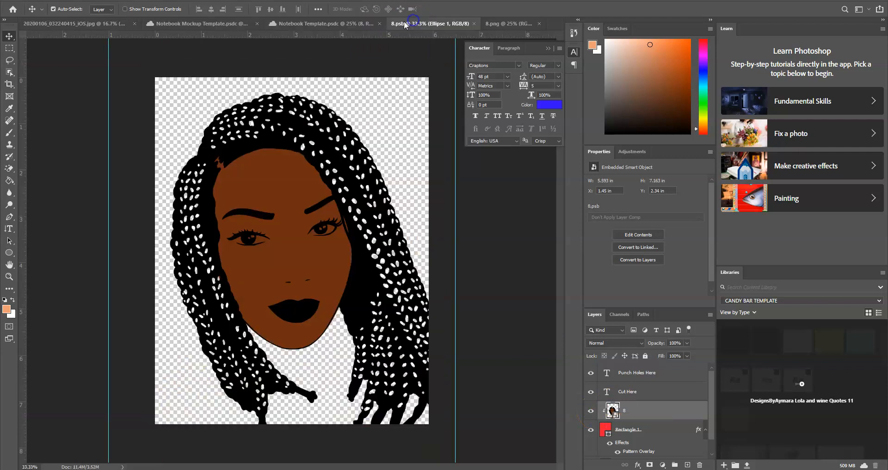
click(316, 24)
click(591, 412)
click(591, 411)
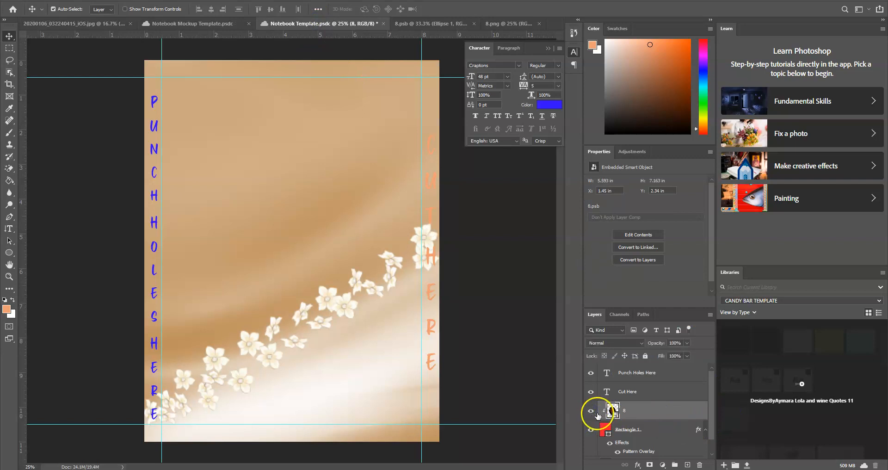
- Release the portrait layer's clipping mask and move the portrait to about X 1.92 in, Y 2.17 in on the cover
right_click(630, 411)
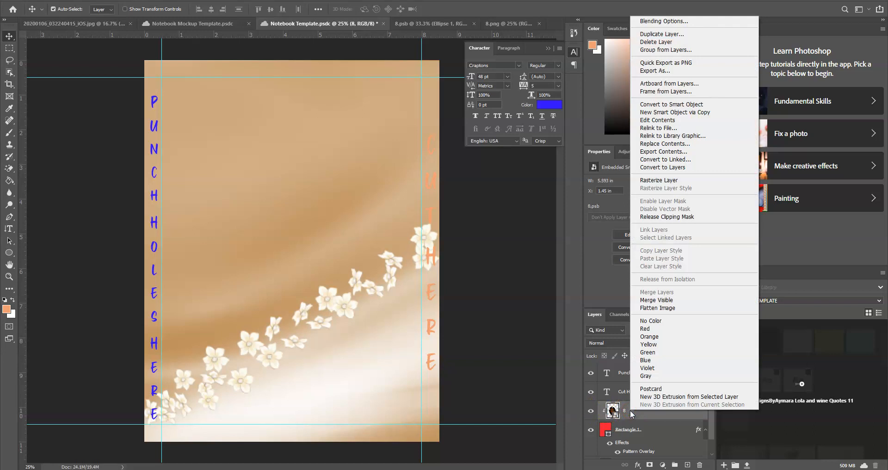
click(699, 216)
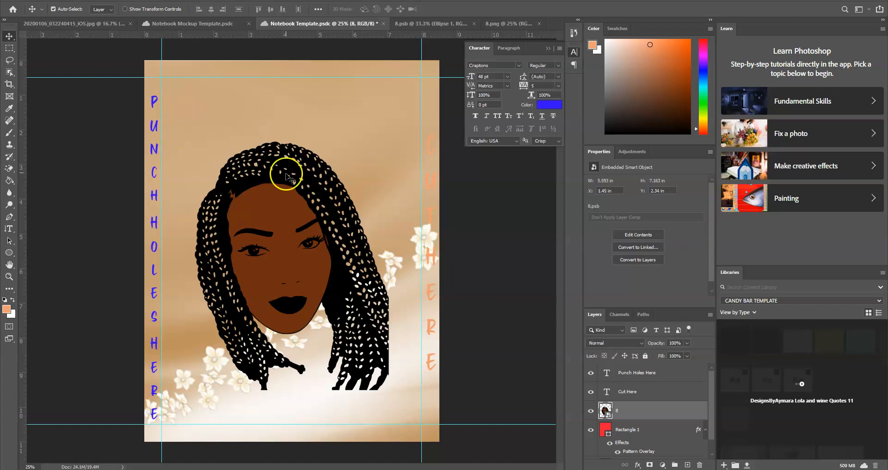
drag(278, 163, 298, 164)
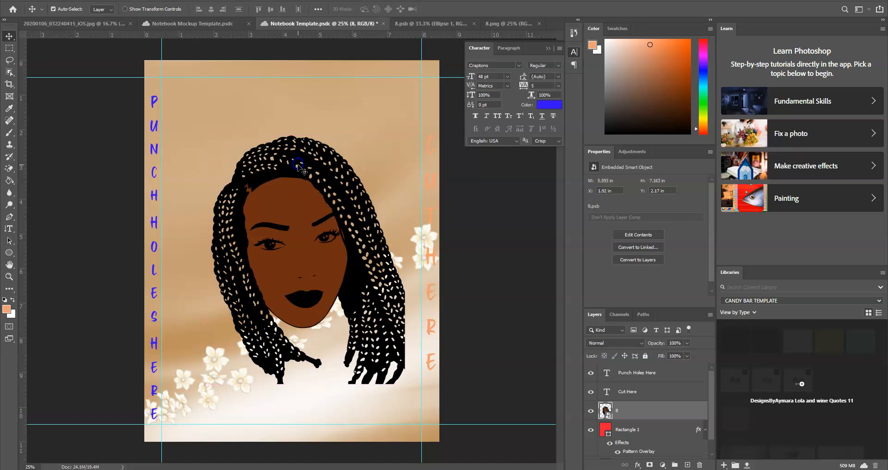
- In 8.psb, shift the brown face ellipse down, move it back behind the line art, and return to the Notebook Template
click(418, 22)
mouse_move(264, 181)
mouse_down()
mouse_move(453, 255)
mouse_move(414, 233)
mouse_move(303, 90)
mouse_move(217, 119)
mouse_move(257, 154)
mouse_move(268, 199)
mouse_move(277, 189)
mouse_move(266, 195)
mouse_up()
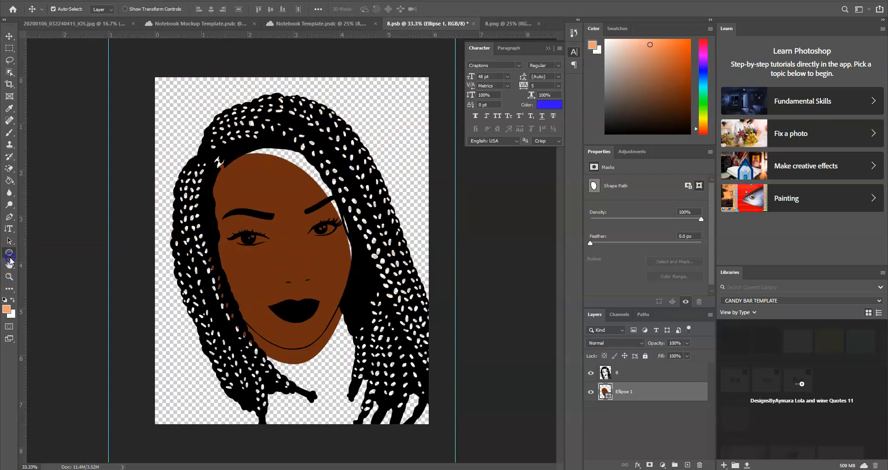
click(10, 254)
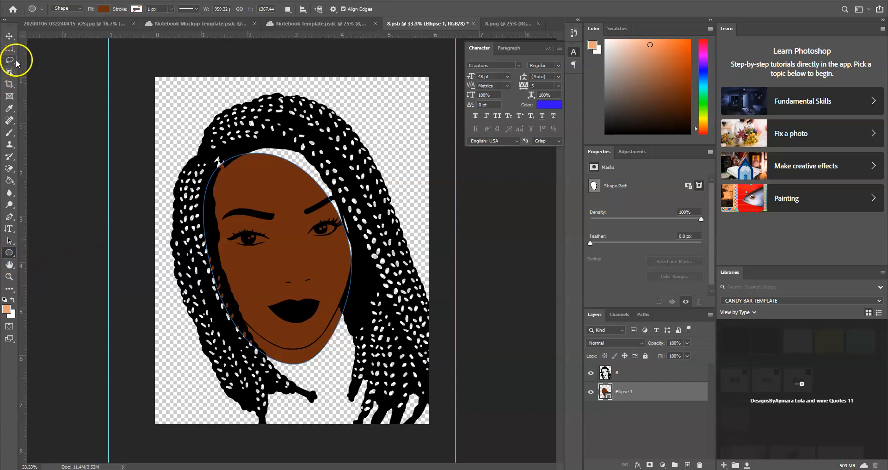
click(11, 33)
drag(273, 195, 274, 185)
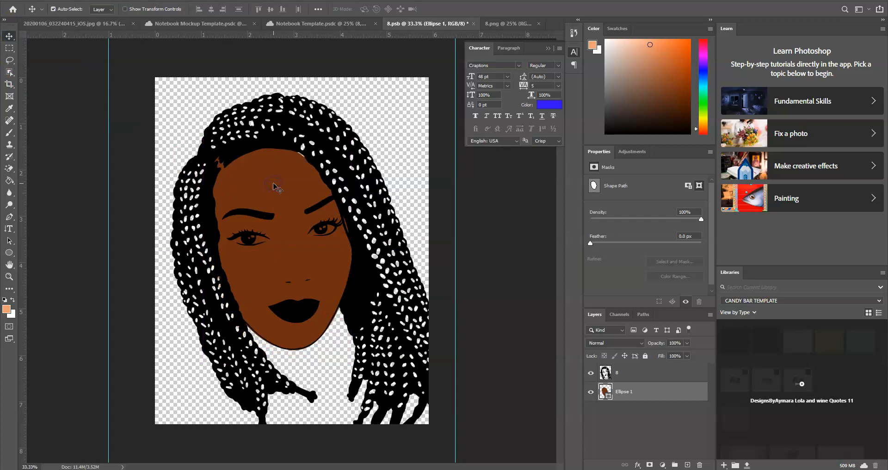
drag(275, 185, 276, 182)
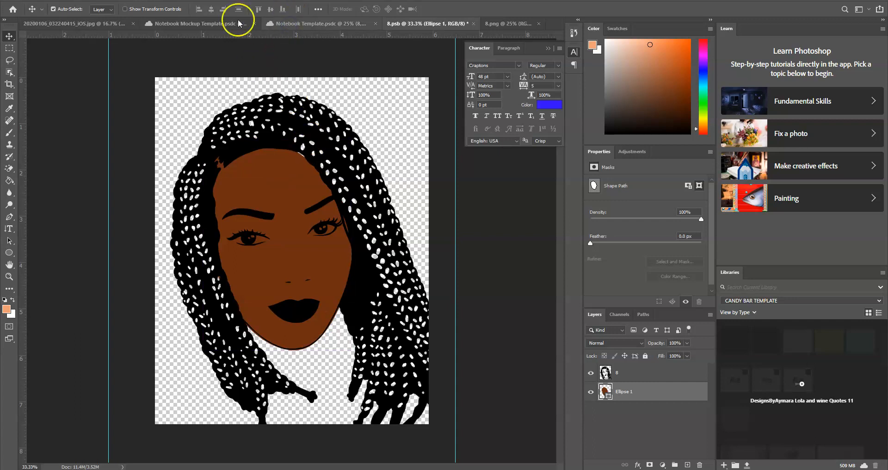
click(297, 24)
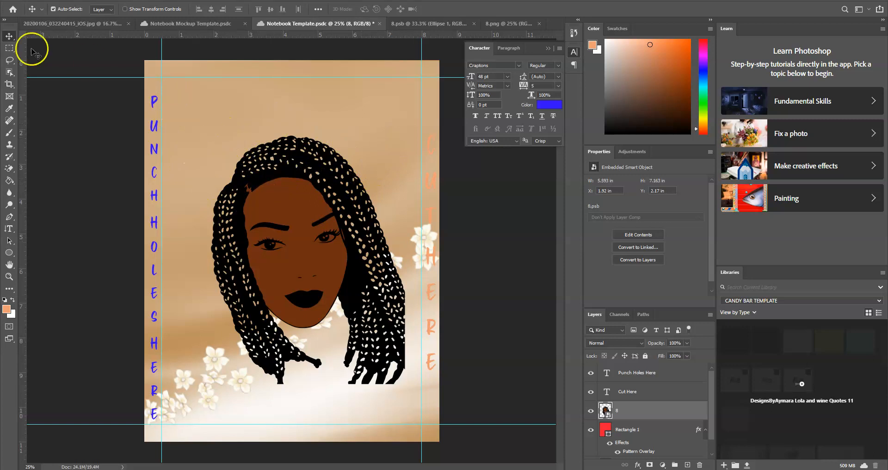
- Add the horizontal text "Royally Made" and centre it above the portrait
click(8, 229)
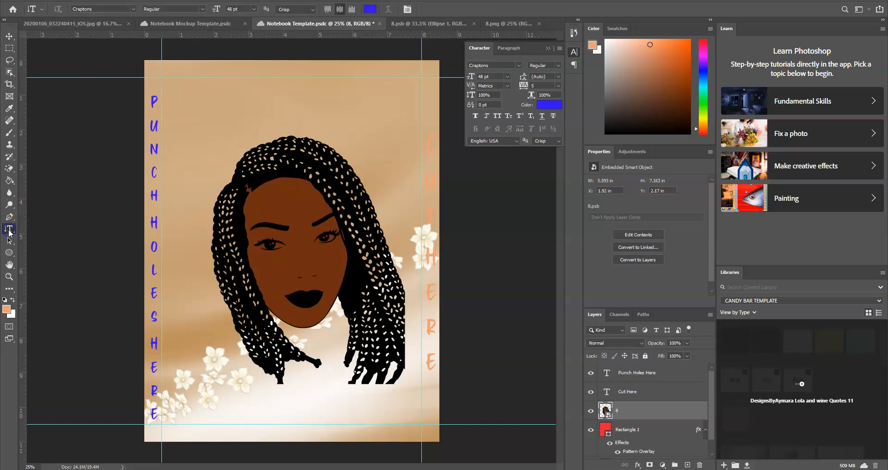
right_click(9, 229)
click(47, 229)
click(237, 117)
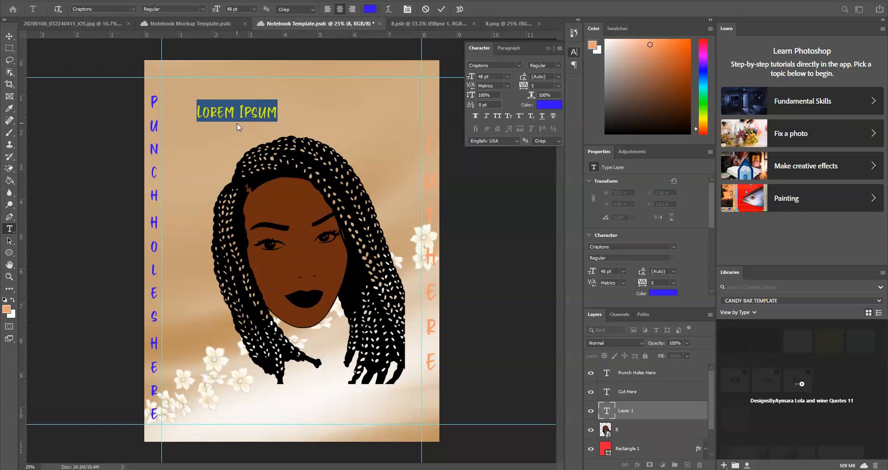
text(ROYALLY)
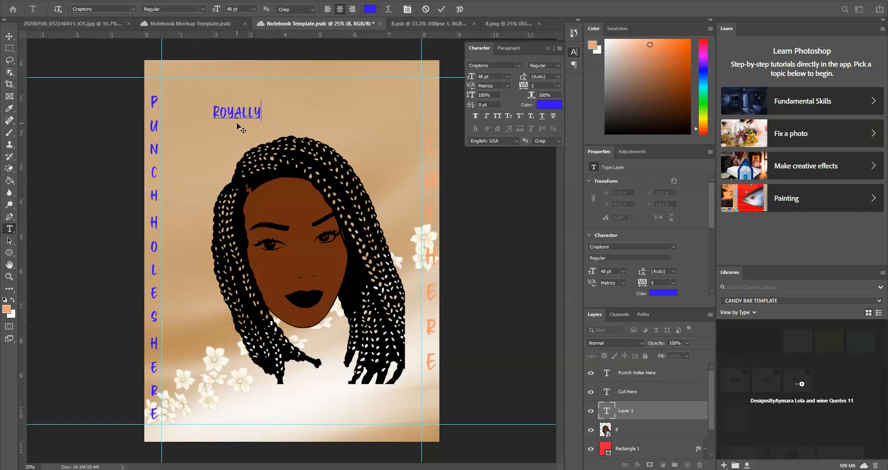
text( MADE)
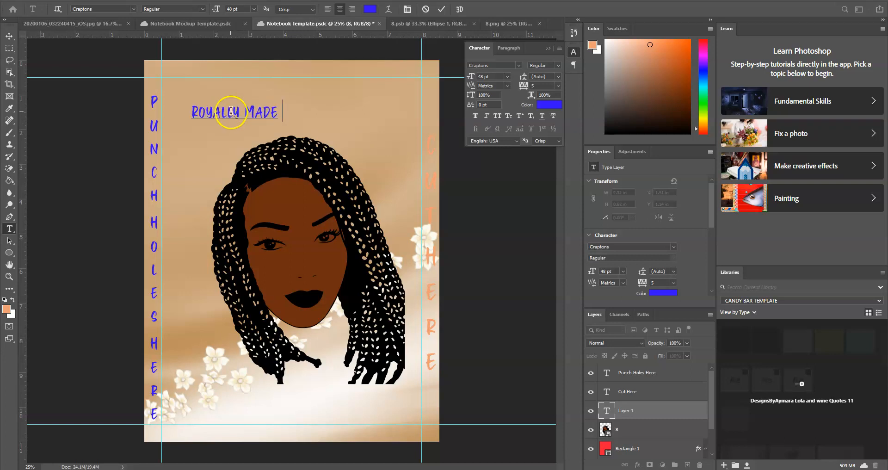
drag(284, 112, 282, 91)
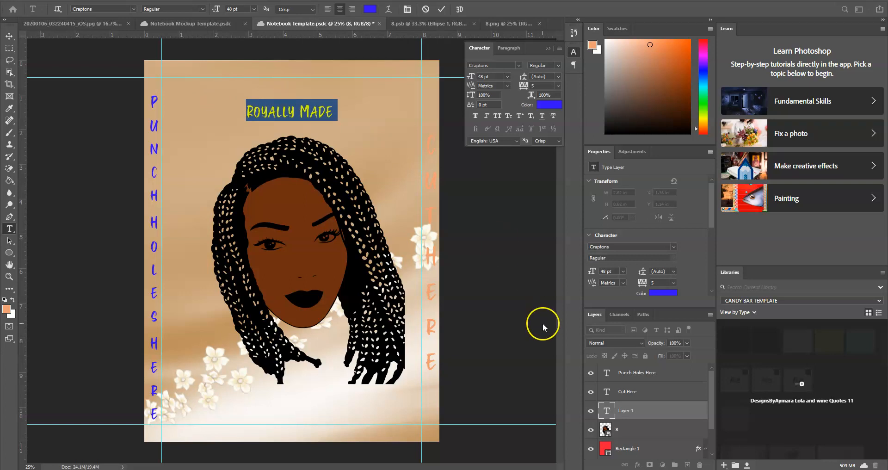
- Hide the Cut Here and Punch Holes Here text layers
click(591, 393)
click(591, 394)
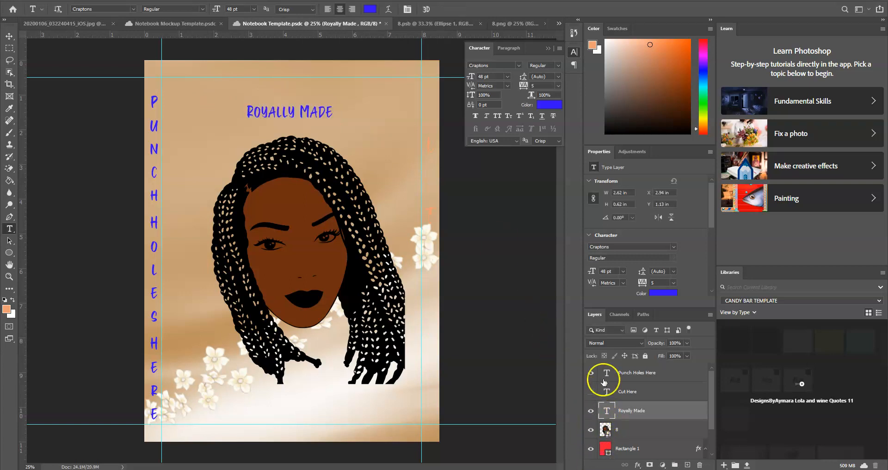
click(592, 373)
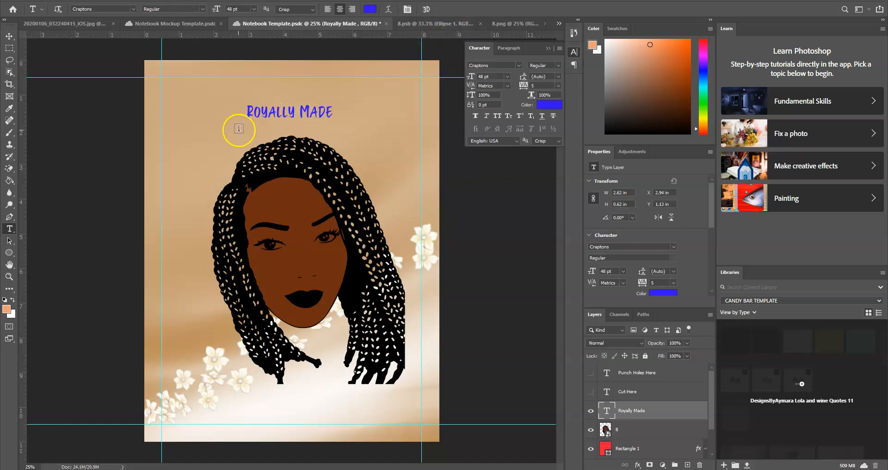
- Recolour the "Royally Made" text to a bright, saturated orange
drag(333, 111, 244, 111)
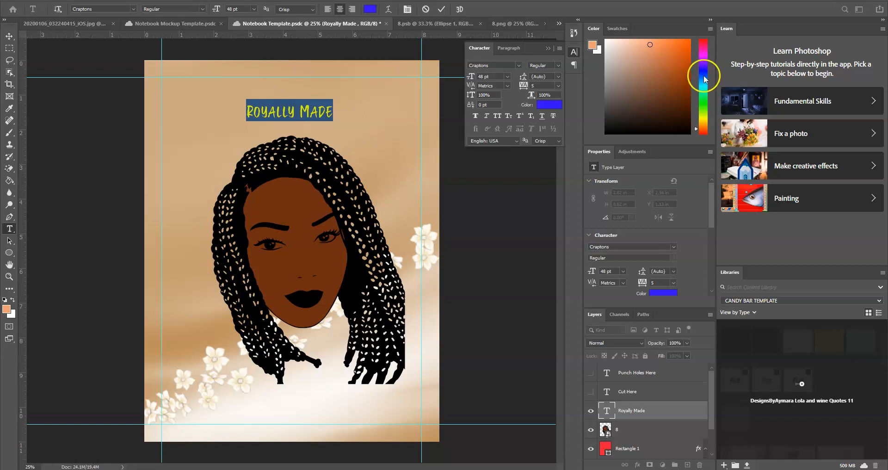
click(672, 46)
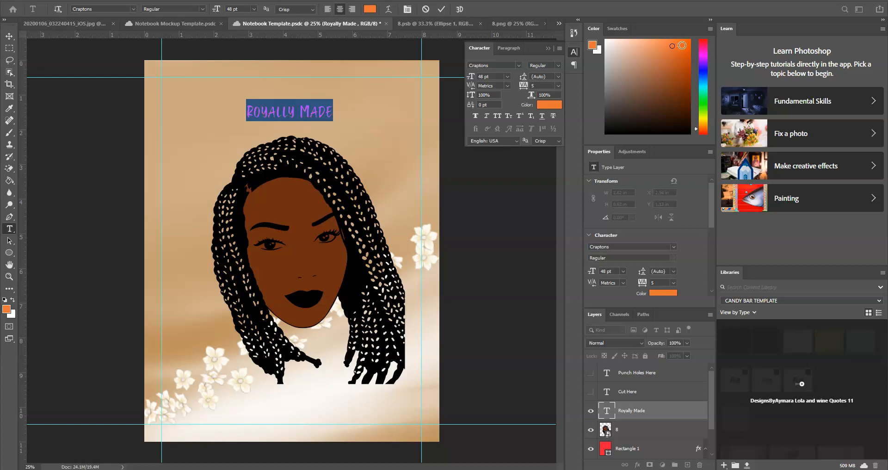
click(683, 45)
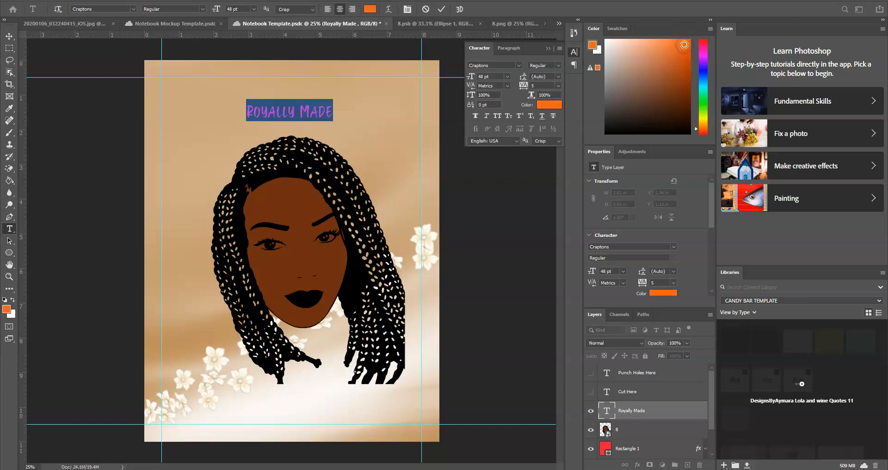
click(444, 12)
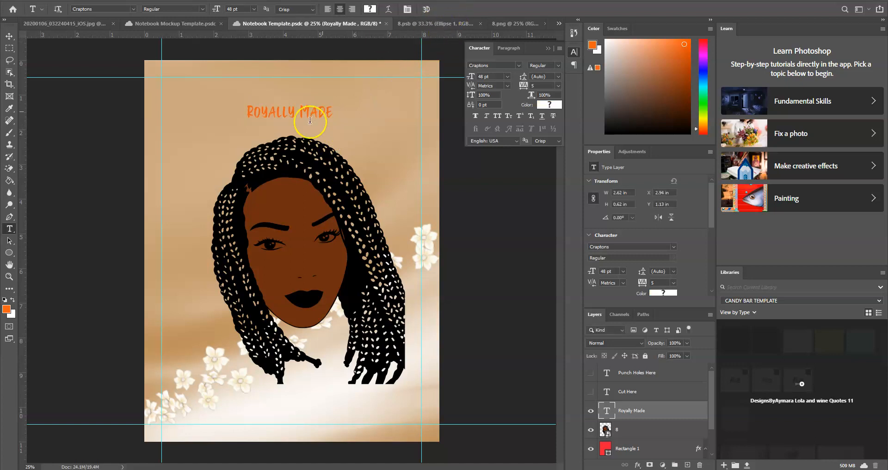
- Set the font size of the "Royally Made" text to 72 pt
drag(336, 111, 220, 110)
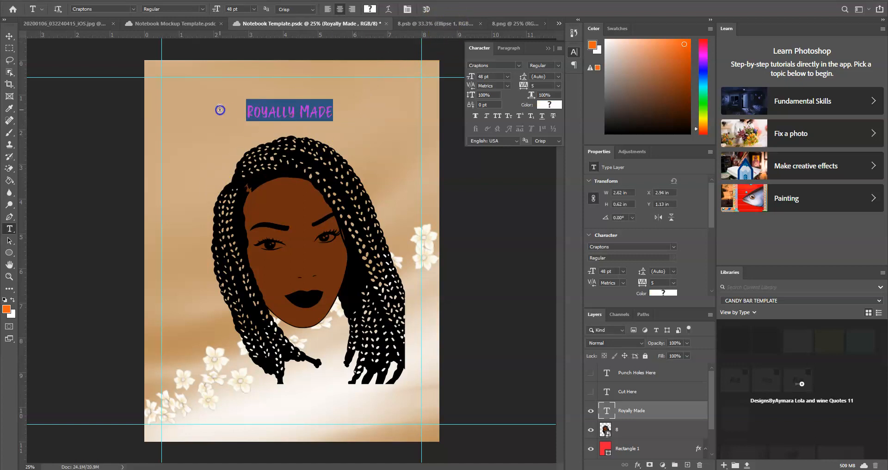
click(507, 77)
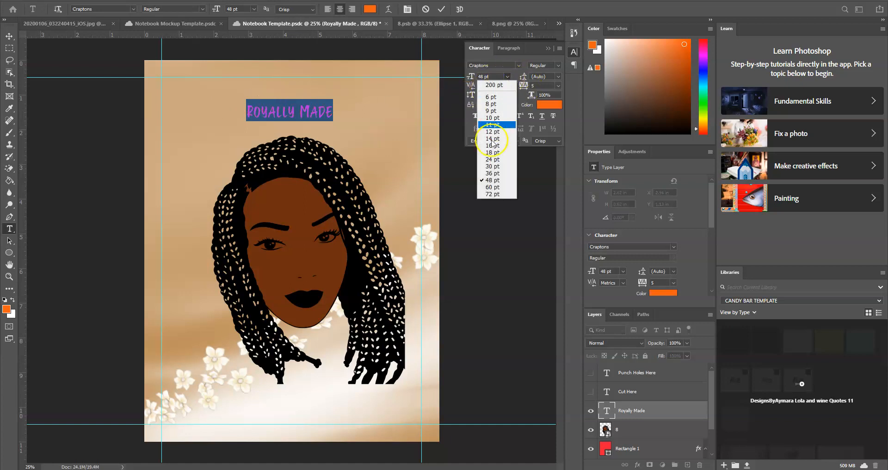
click(487, 194)
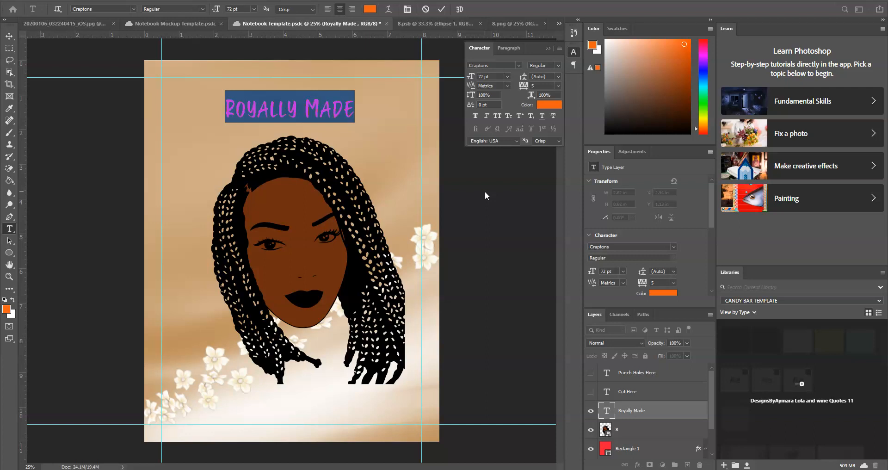
- Warp the "Royally Made" text with a horizontal Arc at +50% bend and move it down to curve just over the hair
click(389, 9)
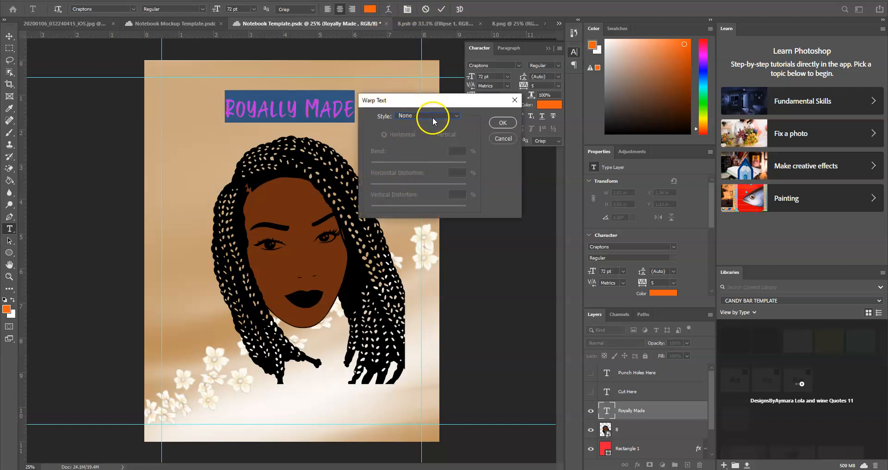
click(432, 117)
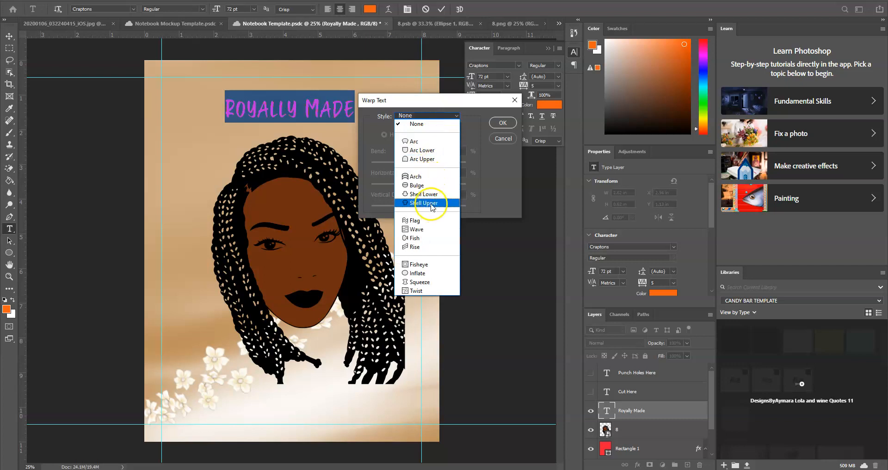
click(432, 141)
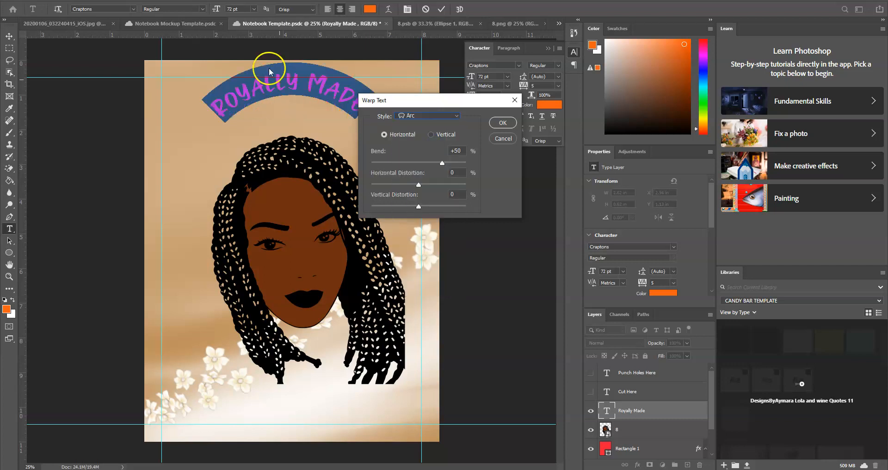
drag(303, 90, 300, 123)
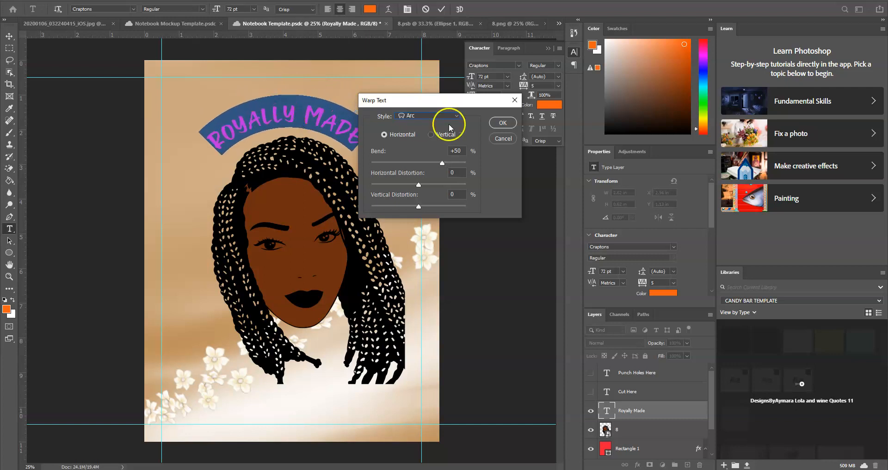
click(497, 124)
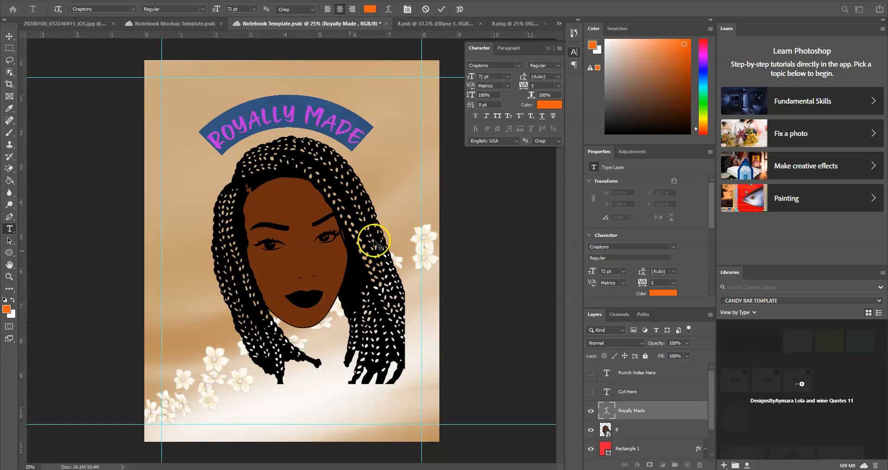
click(289, 285)
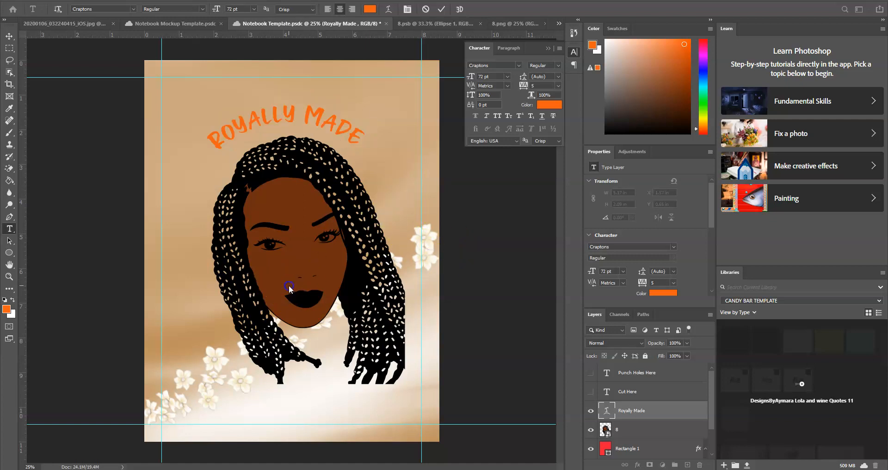
- Move the portrait left and slightly down so its hair sits beneath the curved "Royally Made" text
click(9, 36)
click(261, 281)
drag(261, 281, 245, 288)
click(345, 134)
mouse_move(344, 134)
mouse_down()
mouse_move(334, 133)
mouse_move(353, 136)
mouse_move(346, 133)
mouse_up()
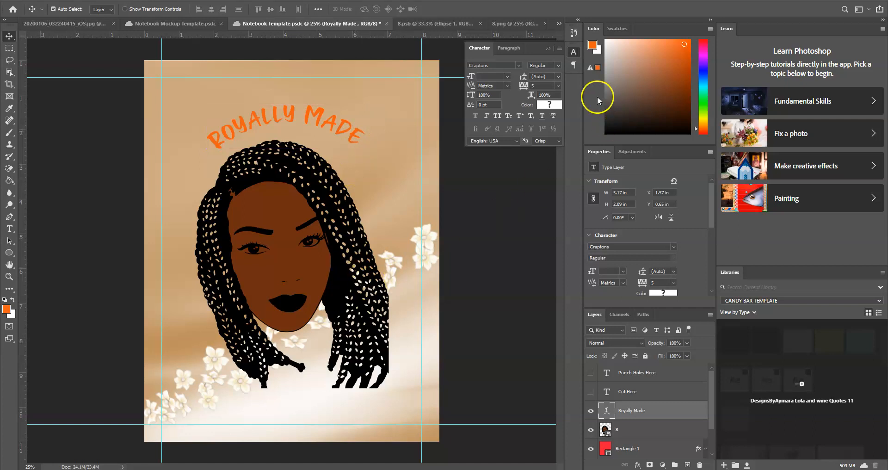
- Add a "Designs" text layer in 36 pt Craptons near the cover's lower edge
click(9, 229)
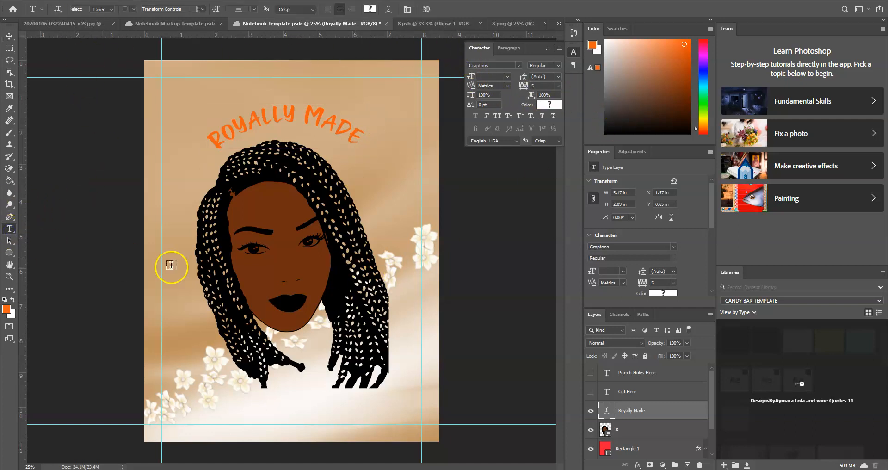
click(223, 407)
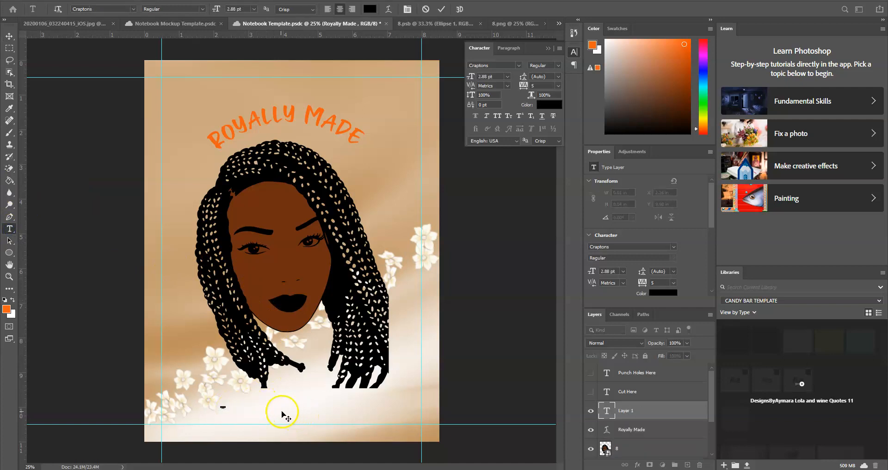
click(508, 76)
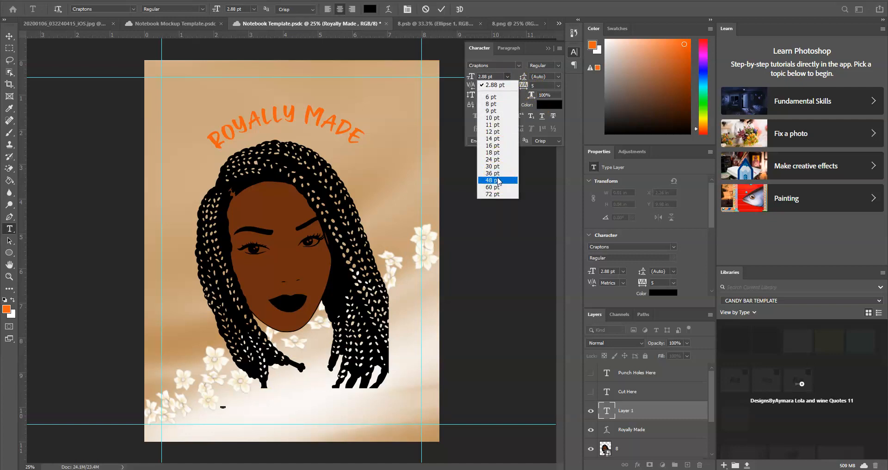
click(497, 174)
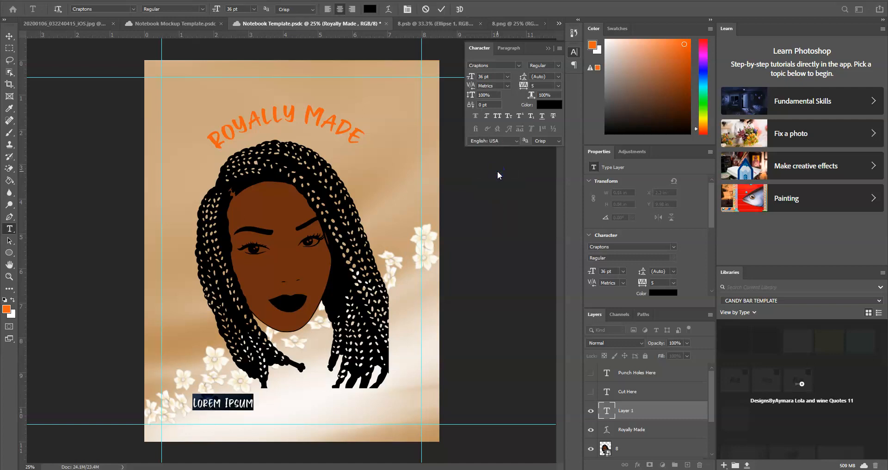
text(Designs)
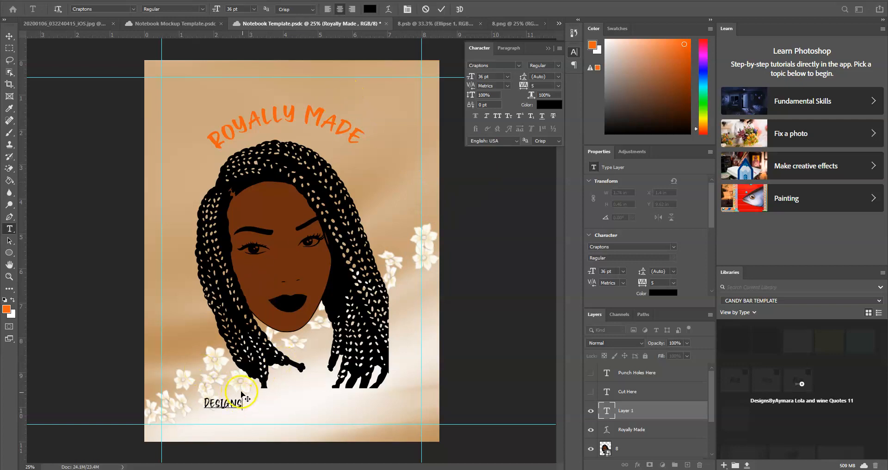
click(254, 118)
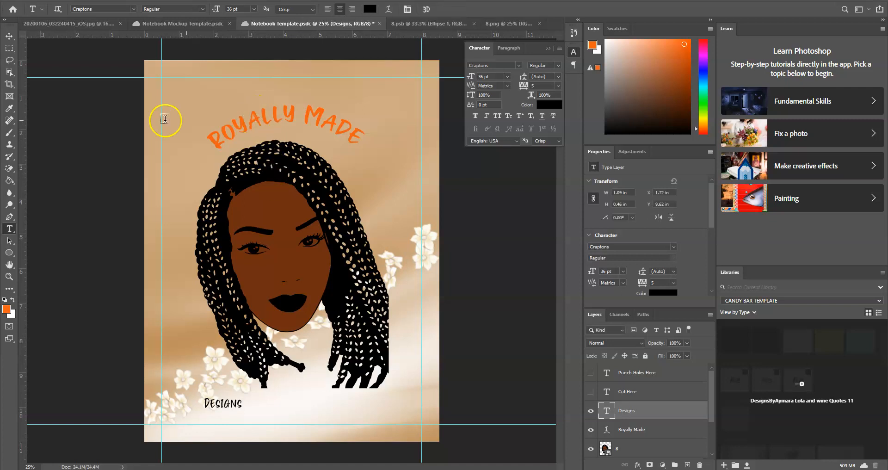
- Move the "Designs" text to the centre beneath the portrait
click(648, 430)
click(642, 412)
drag(237, 402, 277, 393)
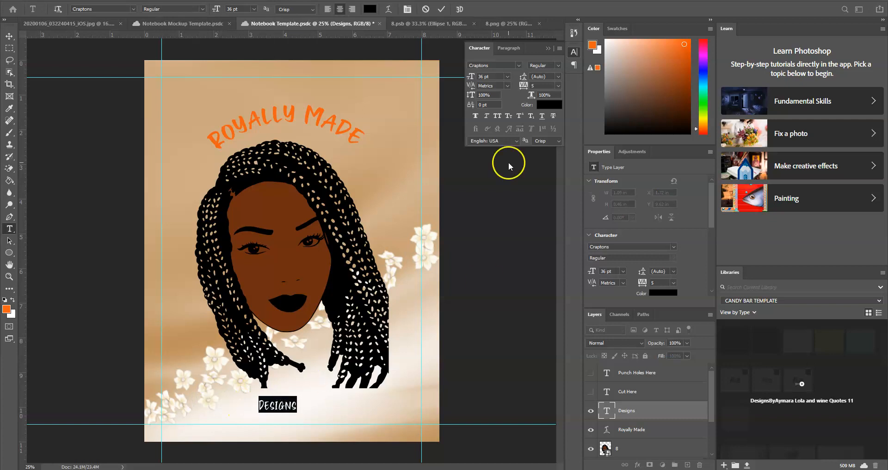
- Set the "Designs" text to 72 pt and recolour it the same bright orange as the title
click(508, 74)
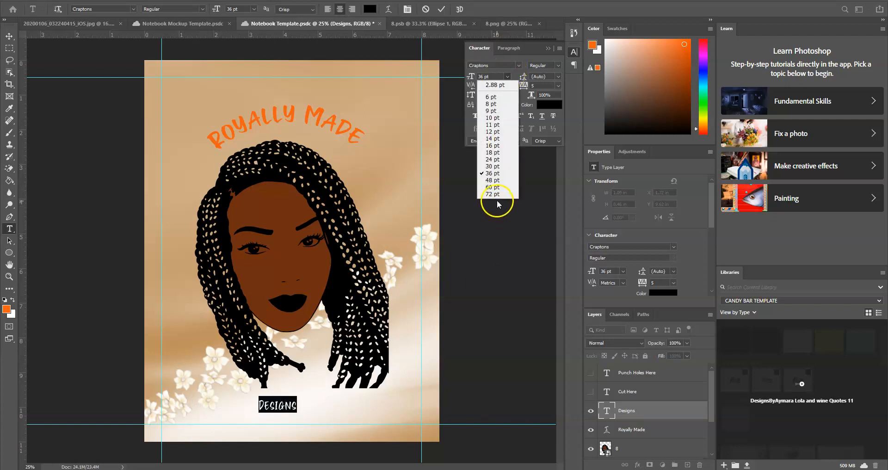
click(497, 200)
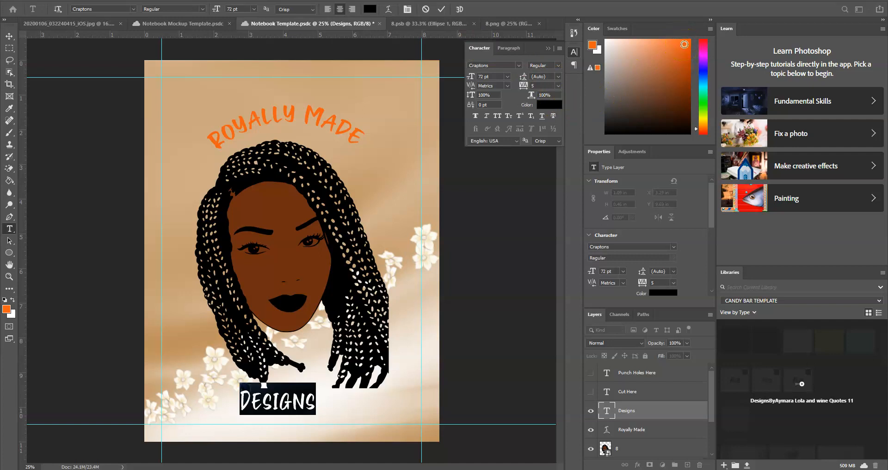
click(684, 45)
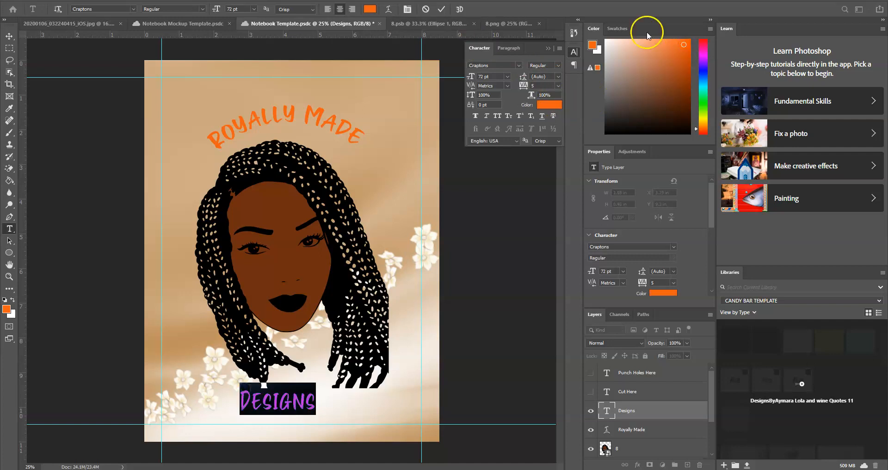
- Warp the "Designs" text with a horizontal Arc Lower at +50% bend and position it centred just below the portrait
click(390, 9)
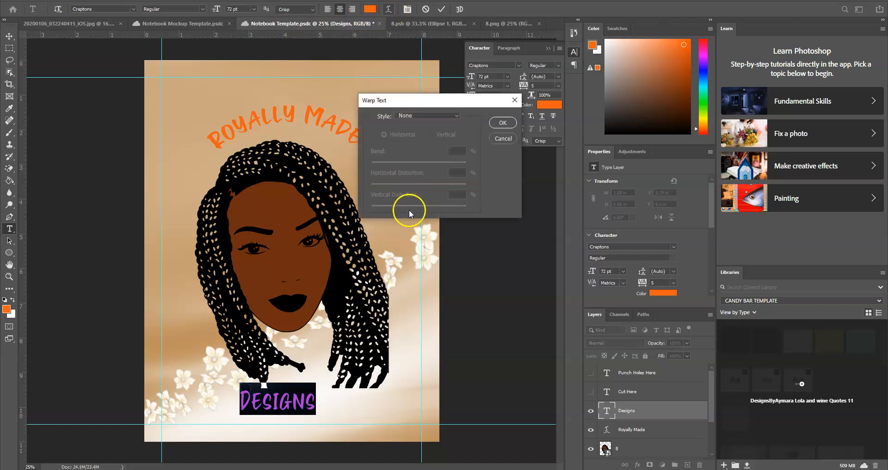
click(418, 117)
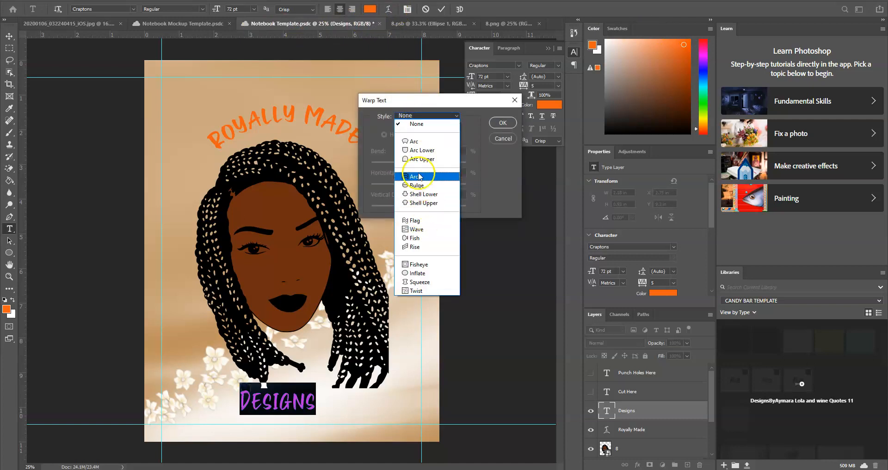
click(439, 149)
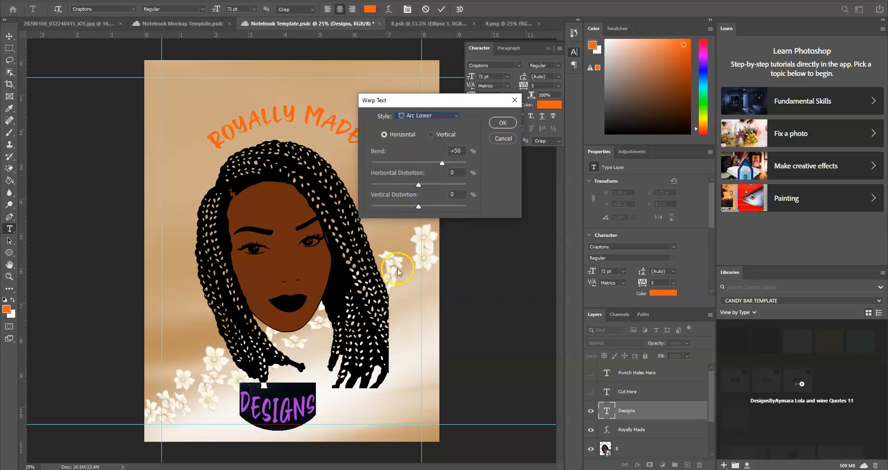
drag(277, 415, 295, 411)
click(504, 123)
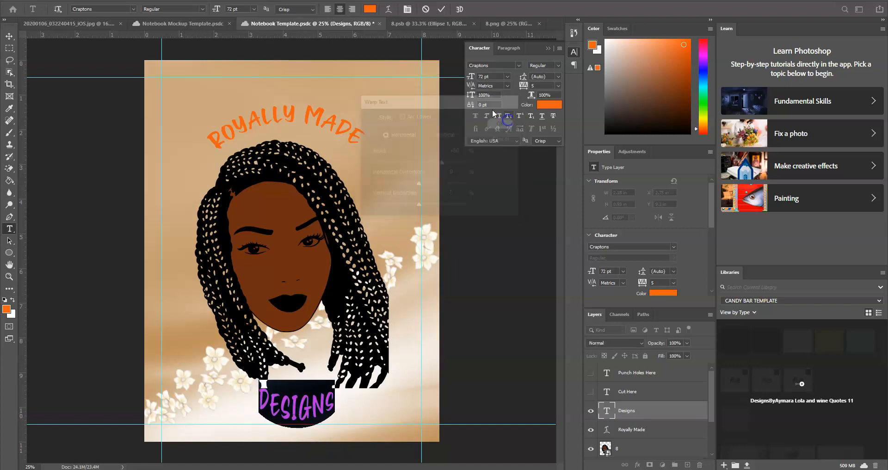
click(441, 9)
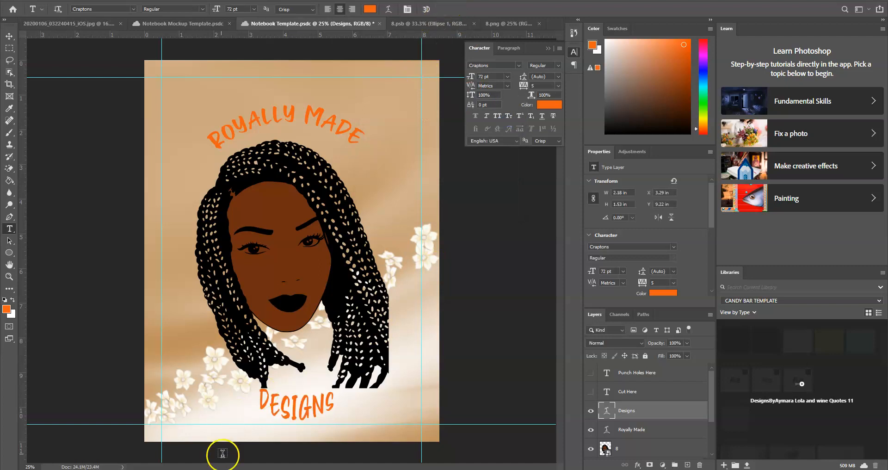
click(9, 36)
drag(296, 403, 291, 401)
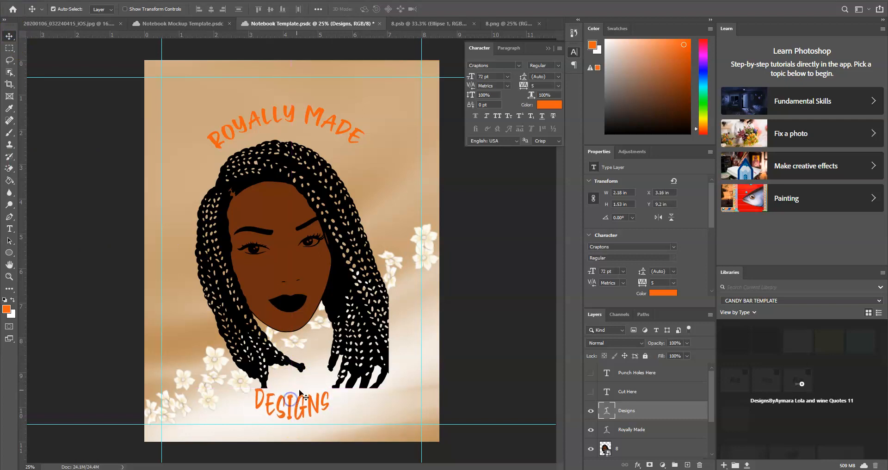
- Scale the portrait down to about 88% and recentre it between the two curved texts
click(337, 253)
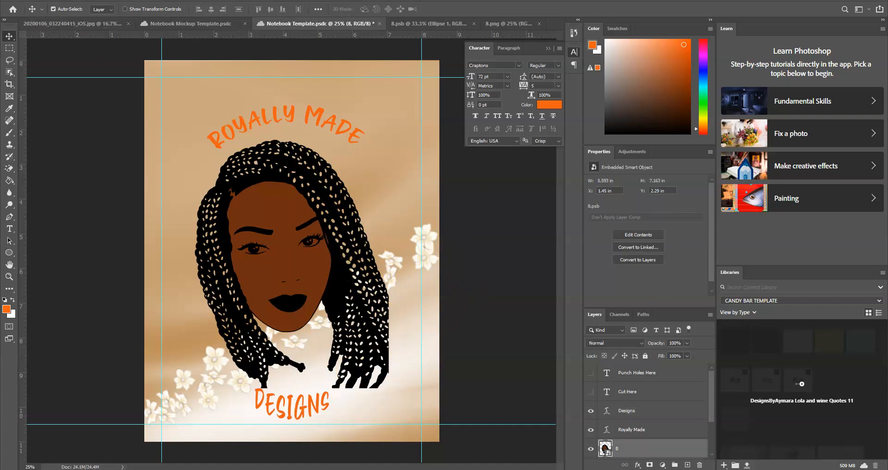
click(32, 1)
click(89, 198)
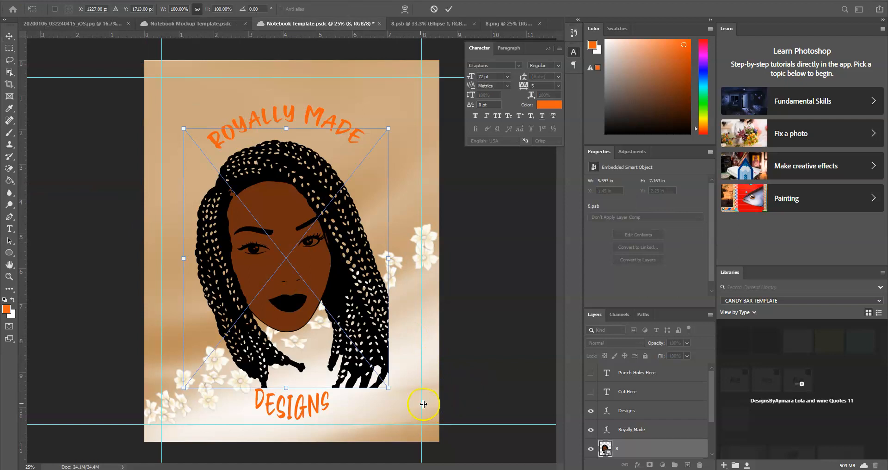
drag(388, 387, 363, 358)
drag(281, 295, 296, 311)
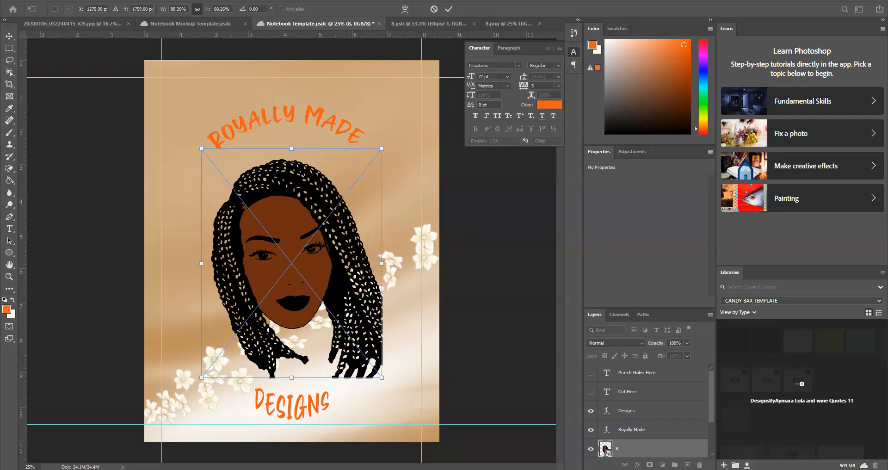
click(448, 8)
- Move "Designs" up under the hair and "Royally Made" down to sit close above the portrait
drag(302, 401, 300, 390)
click(290, 112)
drag(290, 112, 289, 133)
drag(290, 134, 290, 133)
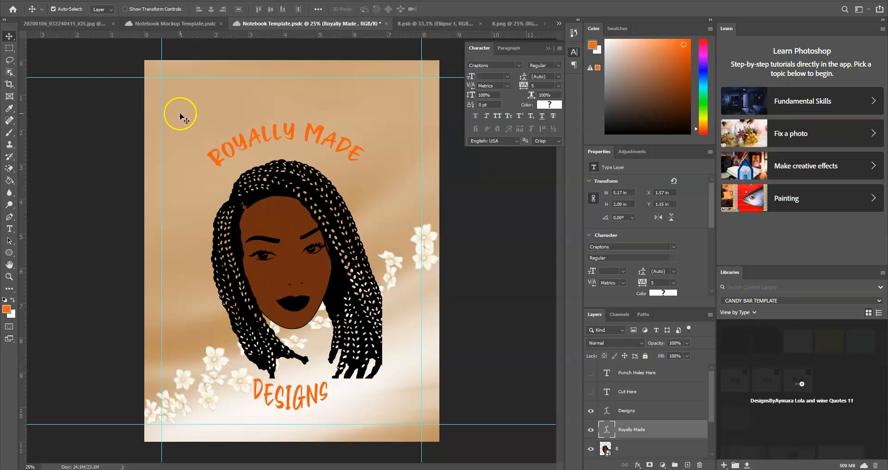
- Move the portrait and both curved text layers up together to balance them on the cover
drag(184, 121, 208, 105)
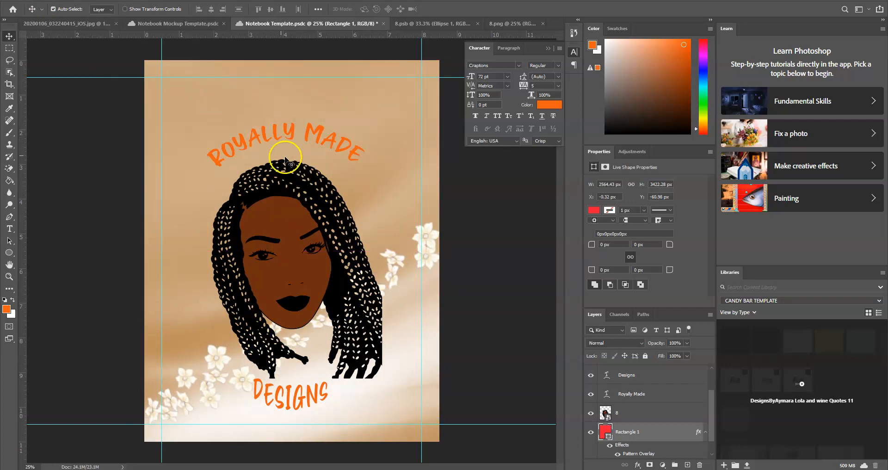
click(654, 415)
shift+click(662, 375)
drag(309, 236, 300, 217)
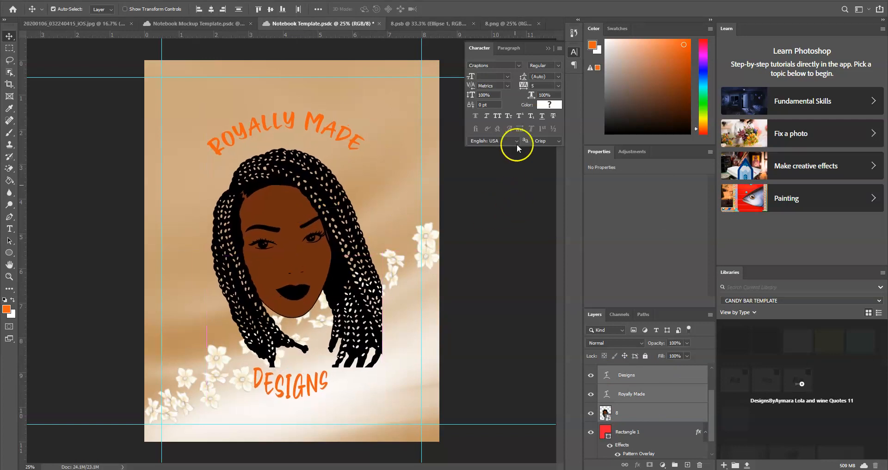
click(70, 203)
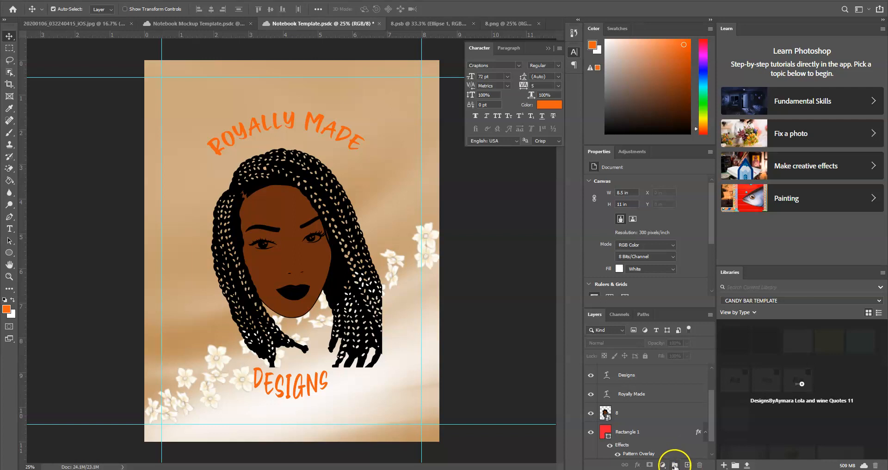
- Merge the visible background, portrait and title layers into one, keeping the hidden Cut Here and Punch Holes Here layers separate
scroll(654, 407, down, 1)
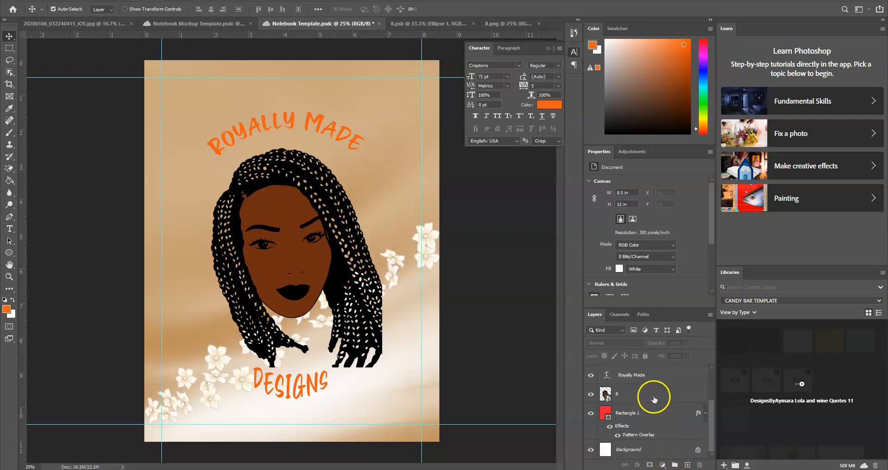
click(639, 413)
scroll(640, 409, up, 3)
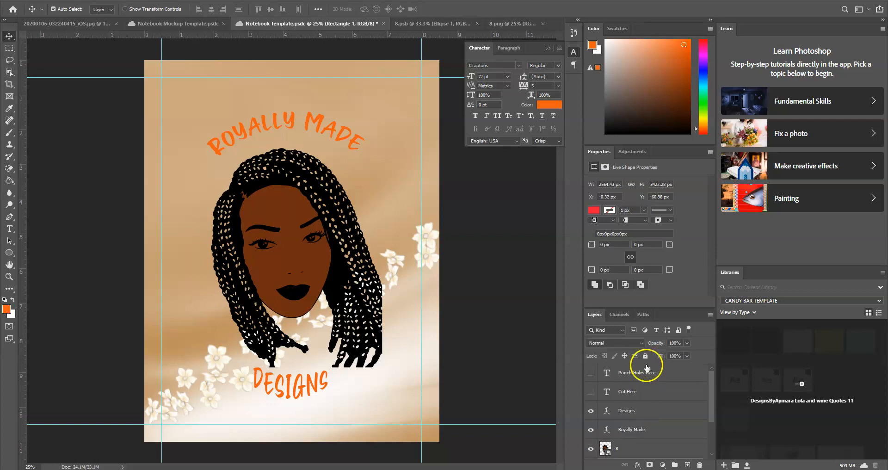
shift+click(653, 416)
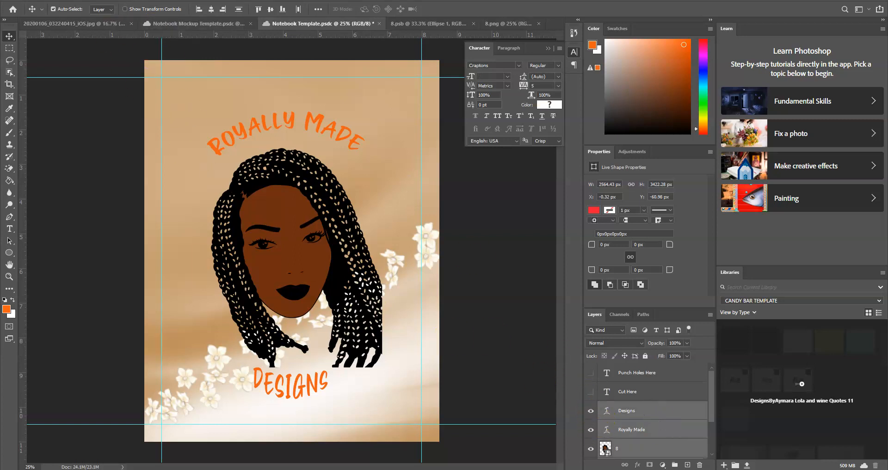
click(71, 0)
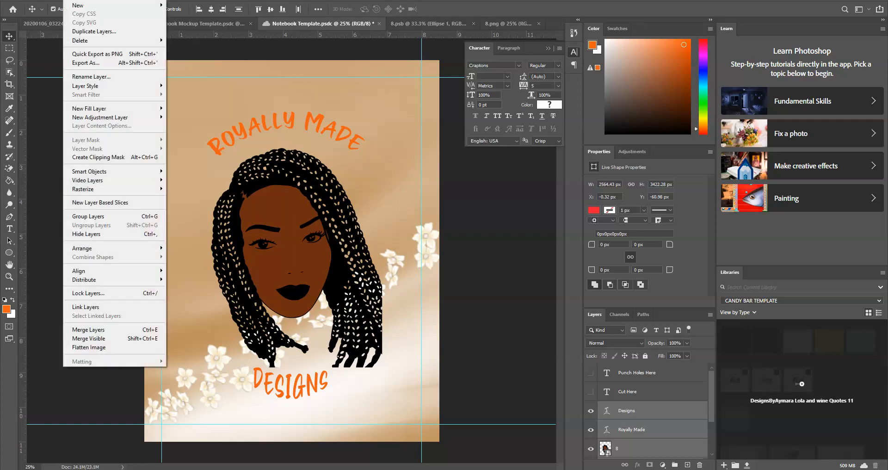
click(89, 338)
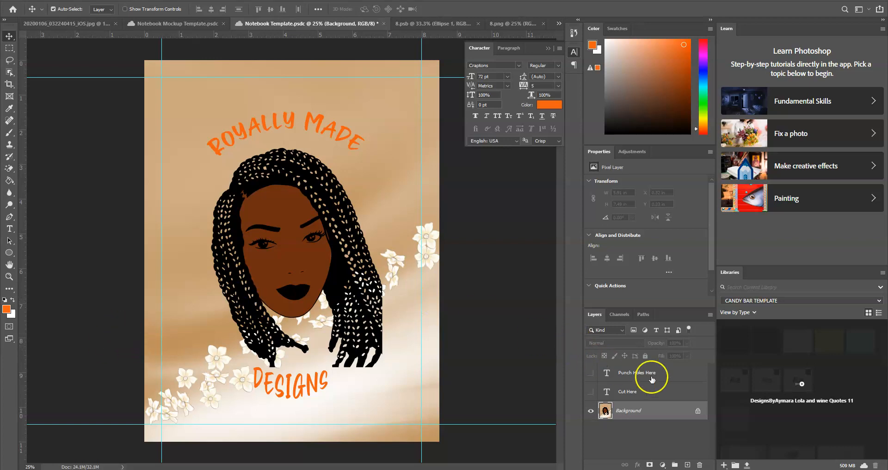
- In the Notebook Mockup Template, hide the Delete This Layer text and open the contents of the Place Design Here smart object
click(148, 27)
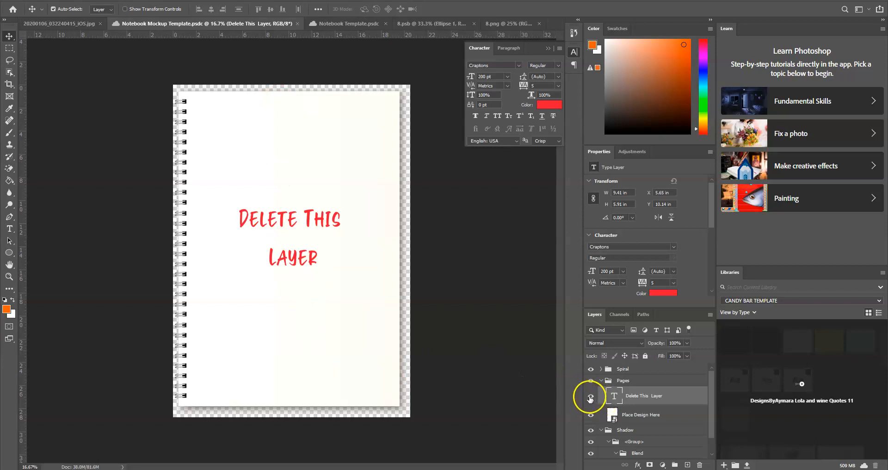
click(593, 397)
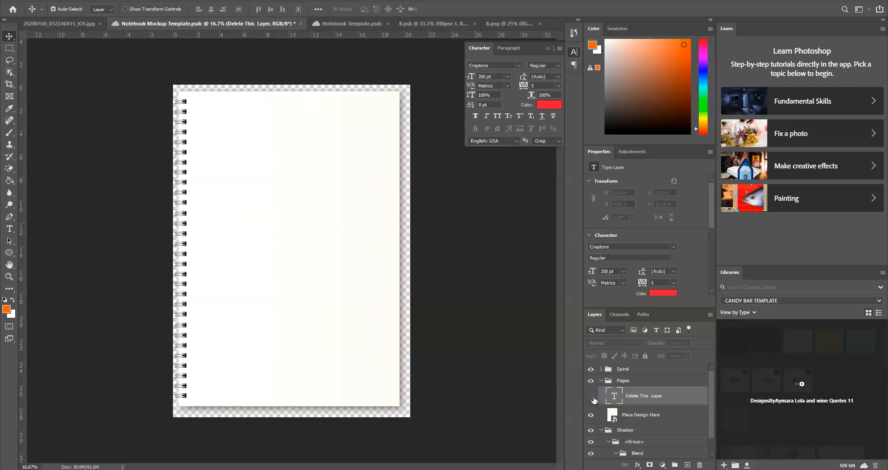
click(645, 416)
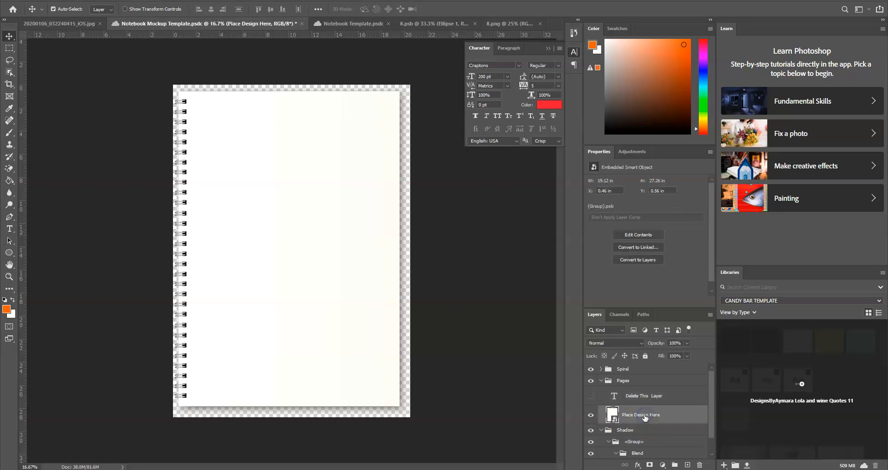
double_click(616, 420)
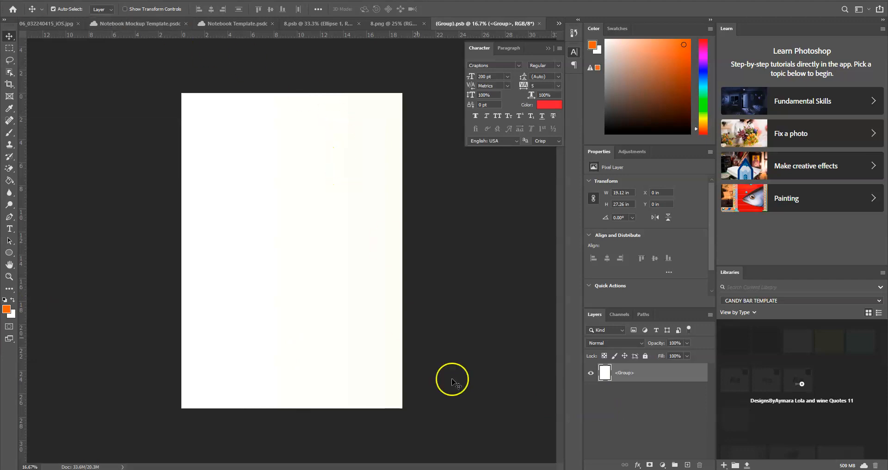
- Switch to the Notebook Template document that holds the merged cover design
click(248, 23)
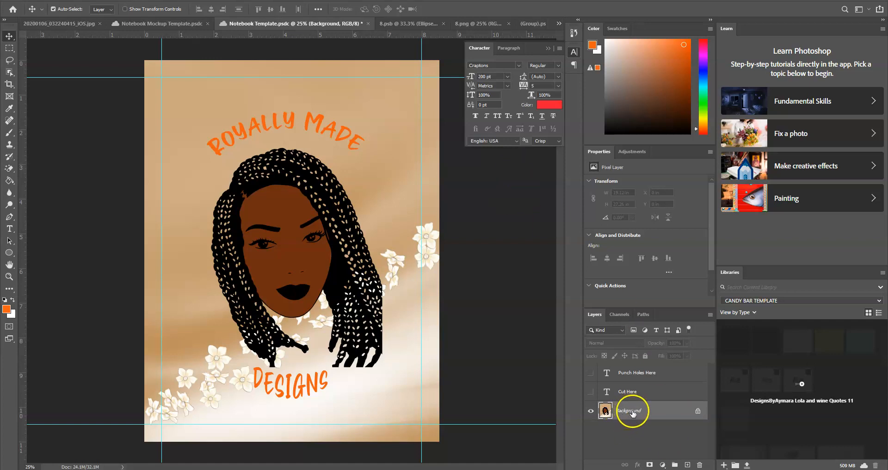
- Try to move the merged cover artwork with the Move tool while its Background layer is locked
click(322, 230)
drag(323, 230, 360, 234)
drag(307, 186, 398, 131)
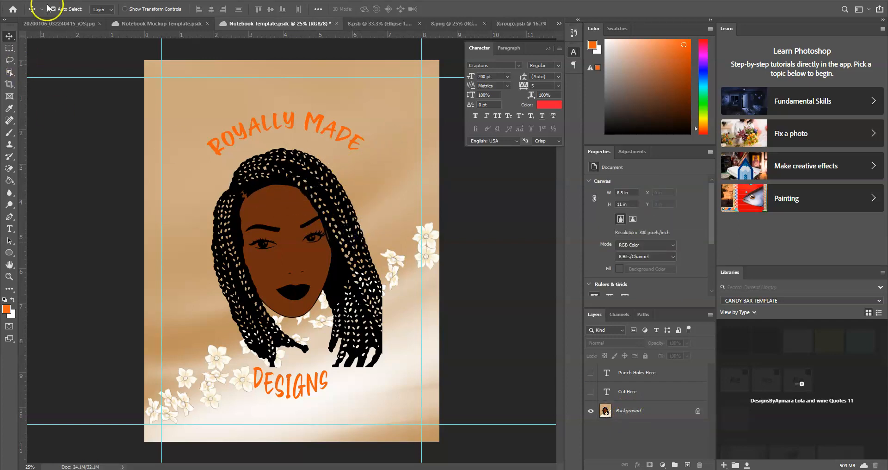
right_click(13, 37)
click(35, 37)
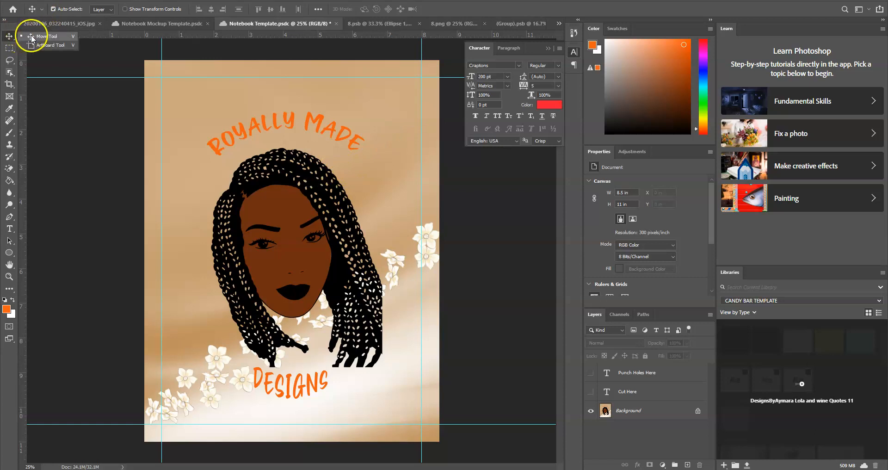
drag(288, 226, 310, 214)
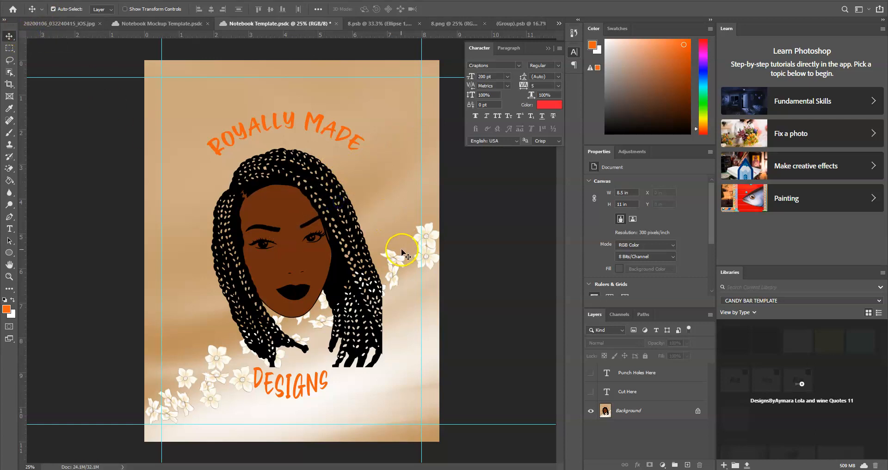
- Unlock the merged Background layer and copy it onto the white page of (Group).psb, accepting the color profile conversion
click(698, 411)
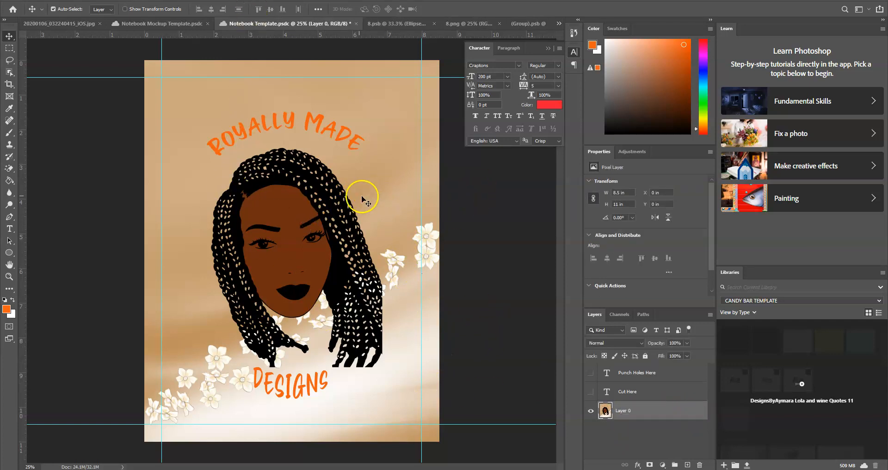
drag(344, 198, 328, 178)
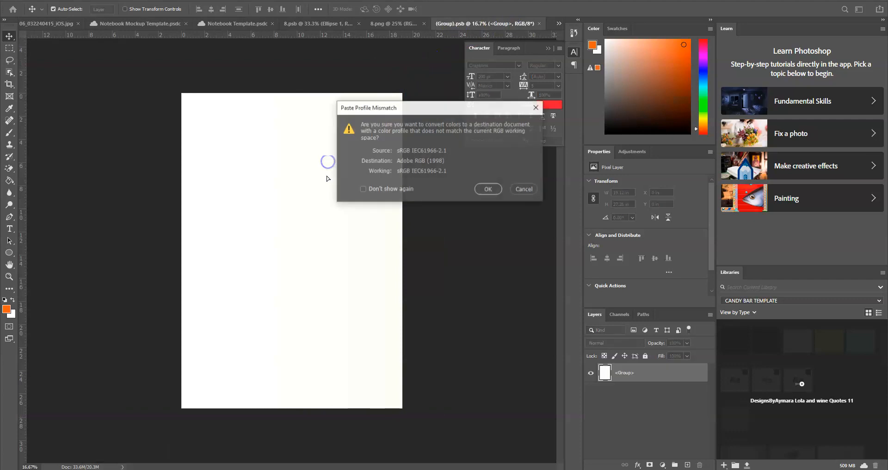
click(489, 189)
drag(362, 189, 270, 272)
- Free-transform the placed cover design to about 126.33% and position it so it covers the whole white page
click(34, 0)
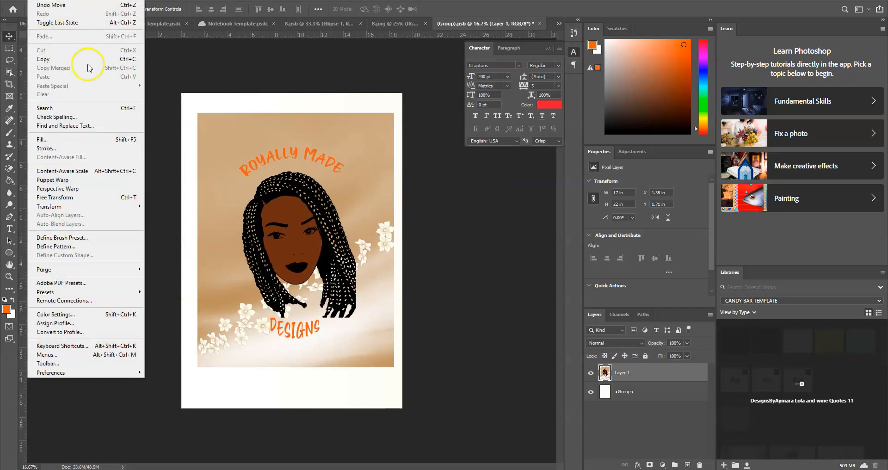
click(70, 197)
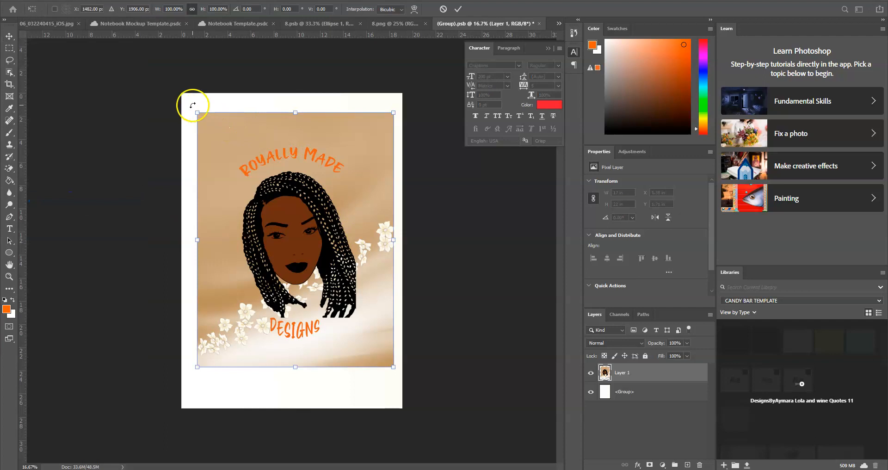
drag(198, 114, 182, 94)
drag(389, 365, 412, 421)
drag(380, 384, 362, 385)
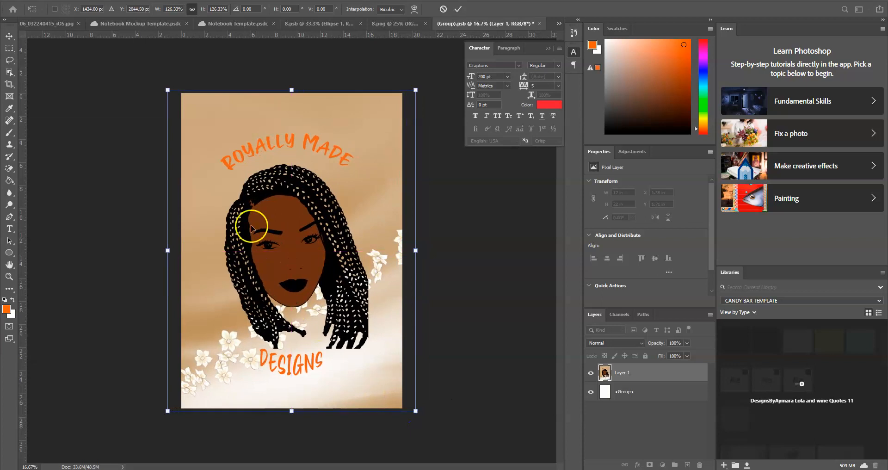
click(458, 9)
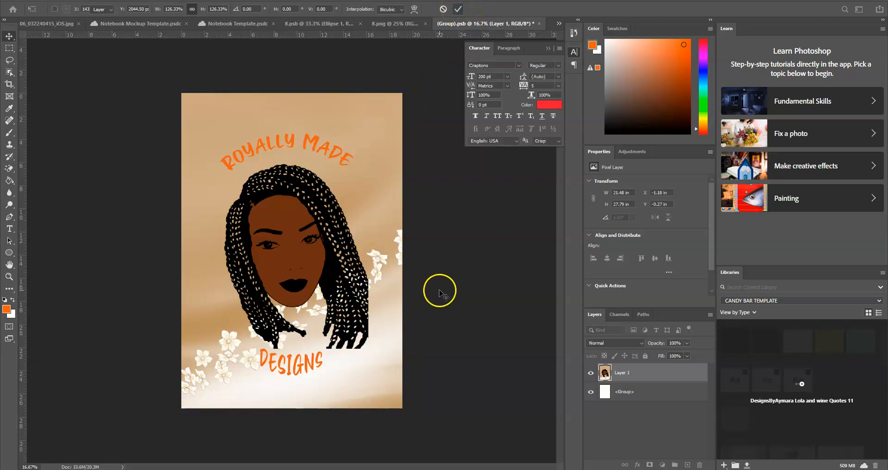
- Save the (Group).psb smart object contents and return to the Notebook Mockup Template to update the spiral notebook
click(20, 0)
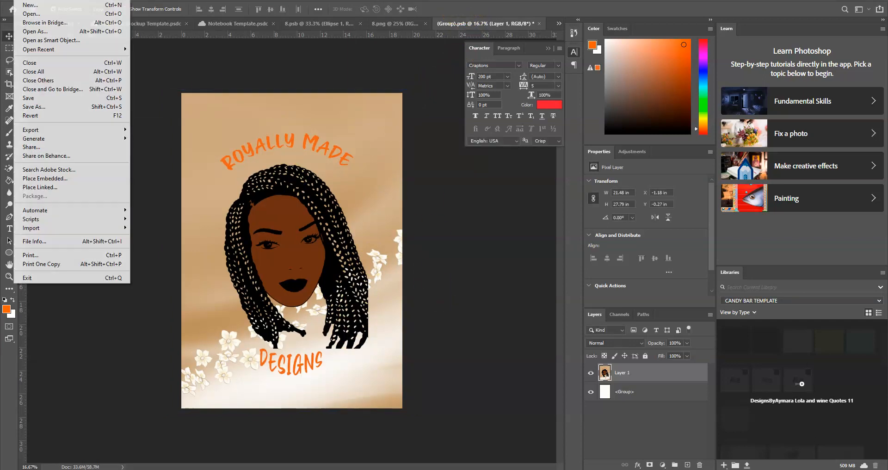
click(68, 98)
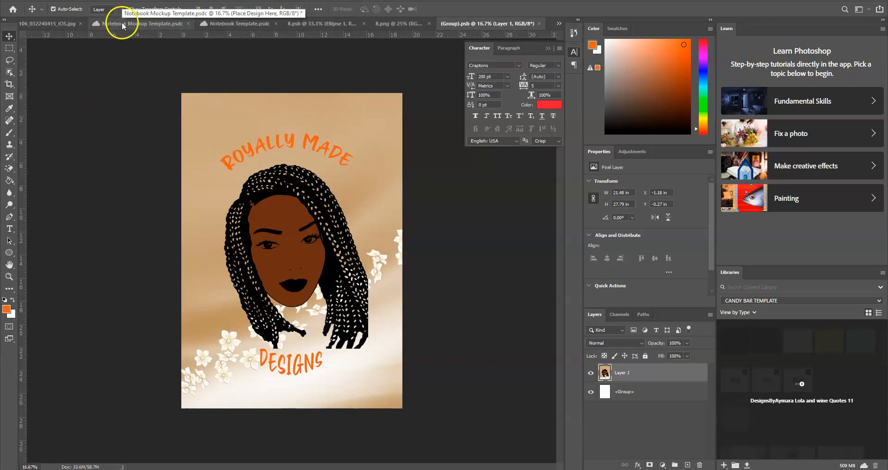
click(108, 22)
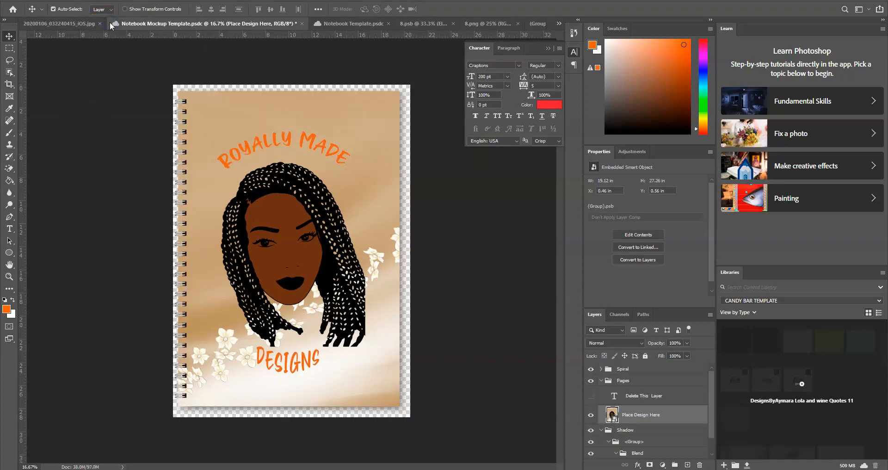